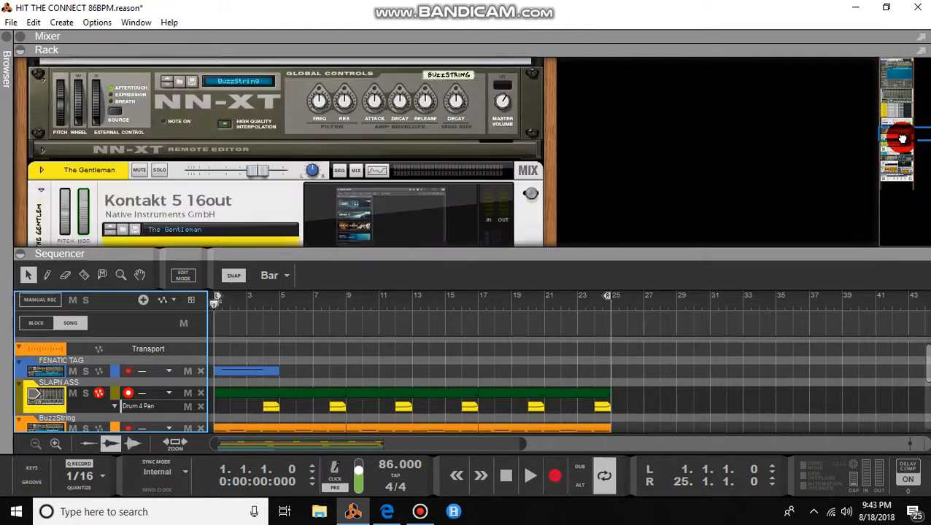
Step: Open The Gentleman's Kontakt 5 window from its rack device display, then minimize it
{"action": "left_click", "coordinate": [413, 166]}
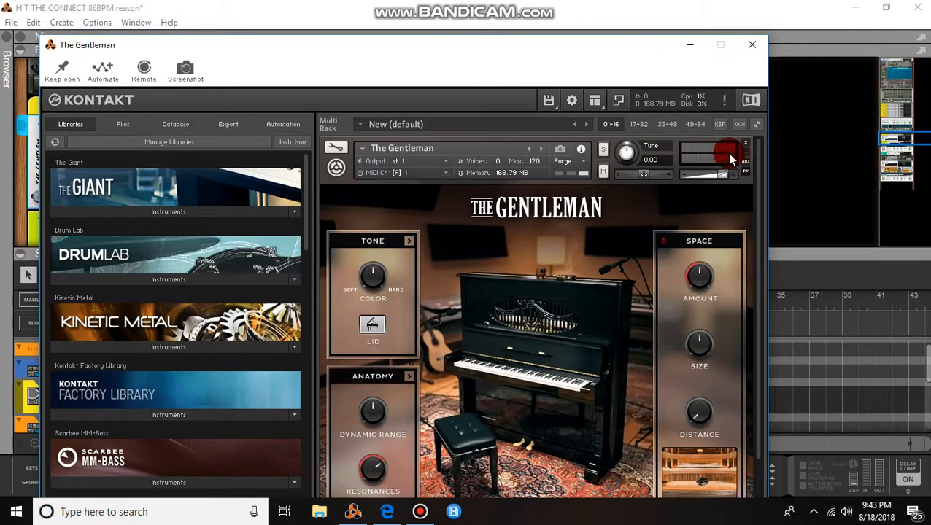
{"action": "left_click", "coordinate": [688, 43]}
Step: Close The Gentleman plugin window and scroll down through the rack devices
{"action": "left_click", "coordinate": [689, 46]}
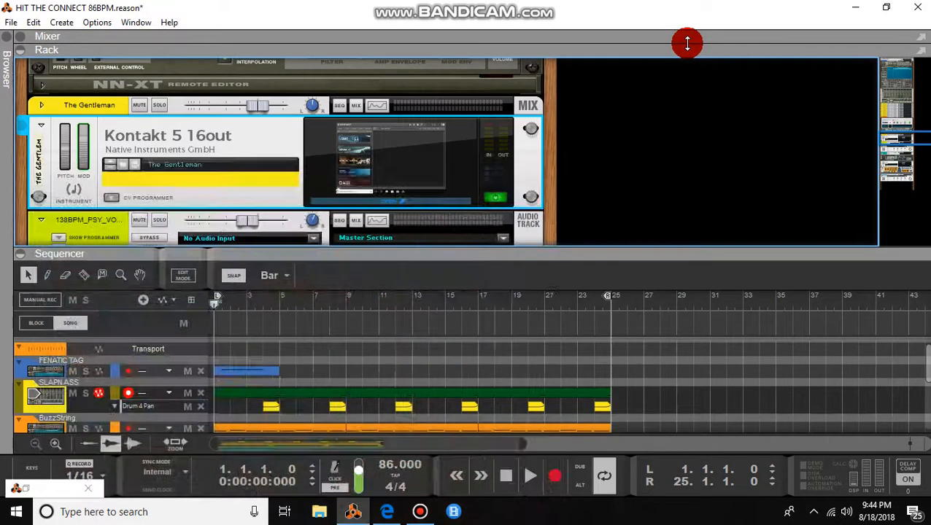
{"action": "scroll", "coordinate": [901, 140], "scroll_direction": "down", "scroll_amount": 3}
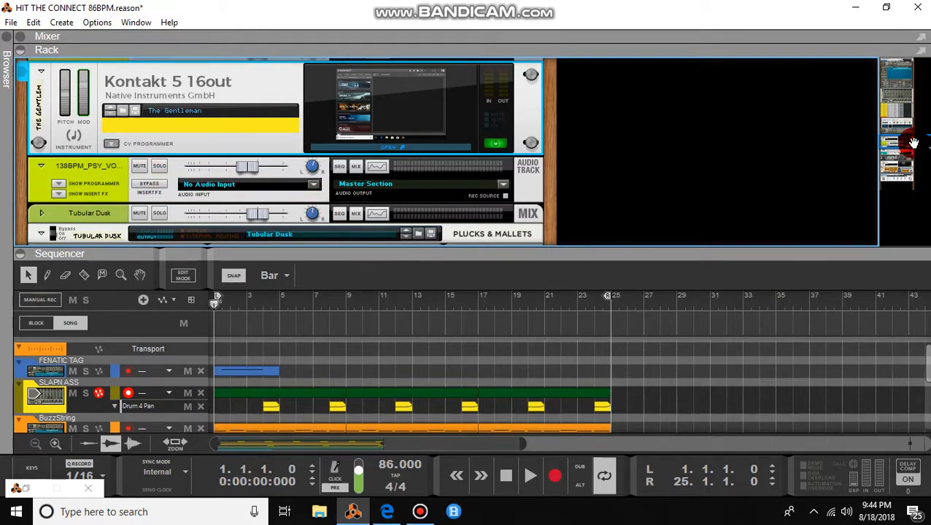
{"action": "scroll", "coordinate": [913, 144], "scroll_direction": "down", "scroll_amount": 5}
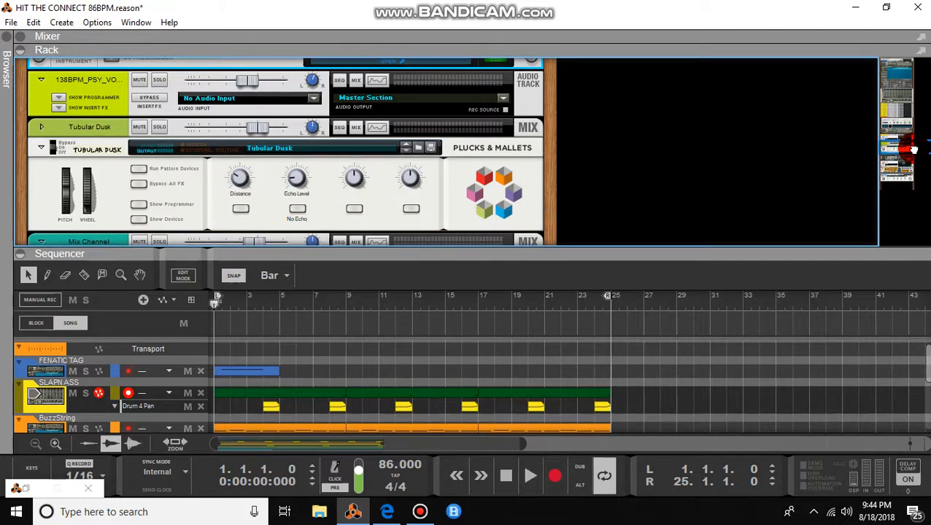
{"action": "scroll", "coordinate": [913, 149], "scroll_direction": "down", "scroll_amount": 3}
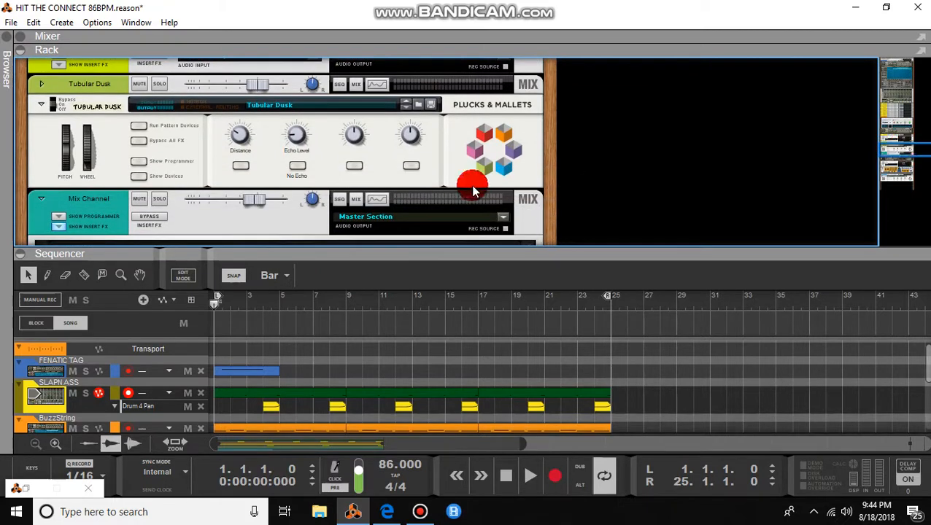
Step: Move the rack navigator down past Thor to Big Pan Flute, then collapse the rack to show all eight tracks
{"action": "left_click", "coordinate": [891, 146]}
{"action": "left_click_drag", "start_coordinate": [891, 146], "coordinate": [896, 164]}
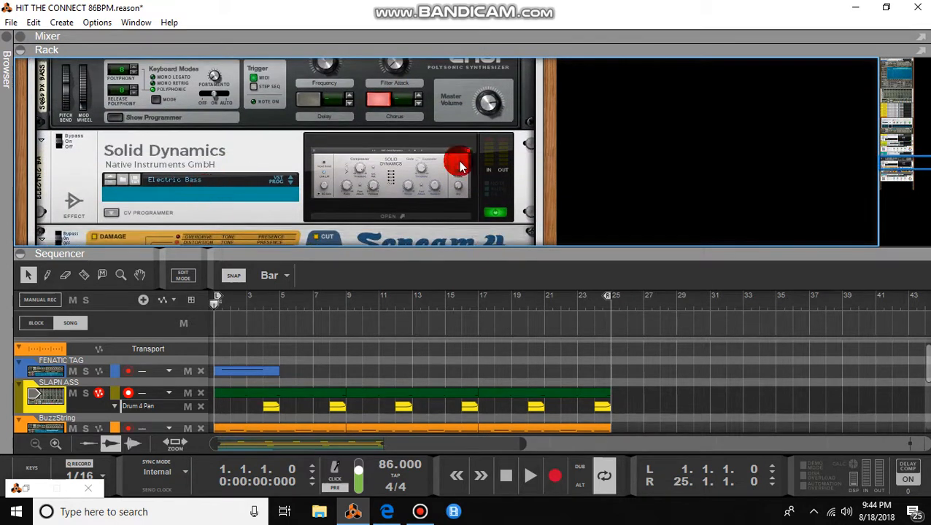
{"action": "left_click_drag", "start_coordinate": [894, 161], "coordinate": [894, 166]}
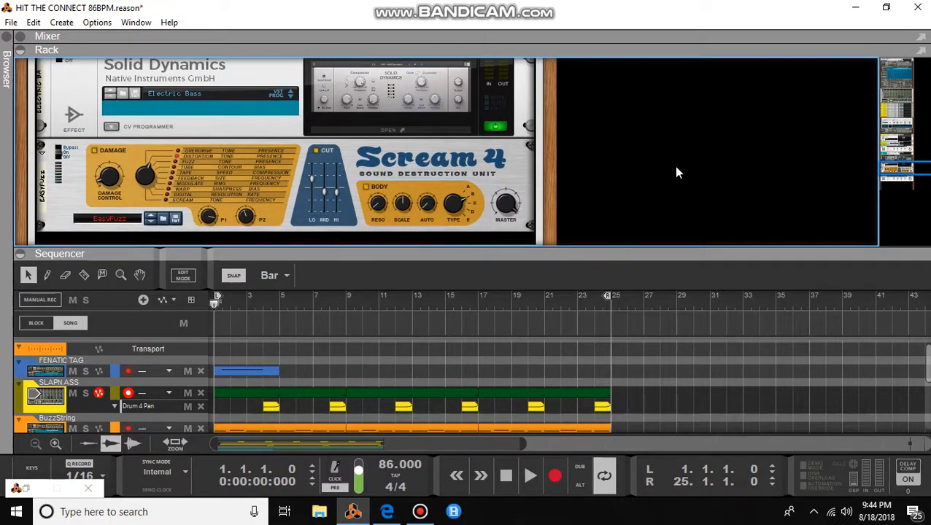
{"action": "left_click_drag", "start_coordinate": [891, 170], "coordinate": [894, 184]}
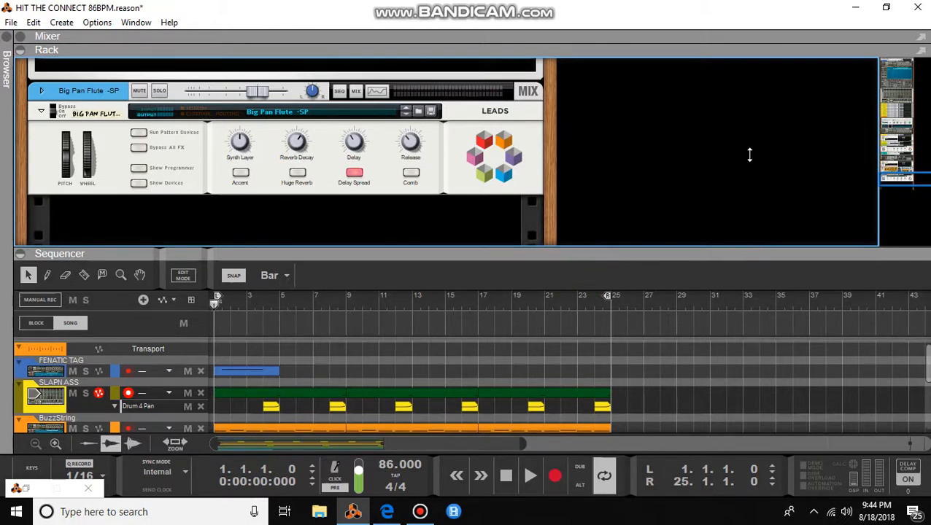
{"action": "left_click_drag", "start_coordinate": [749, 222], "coordinate": [756, 6]}
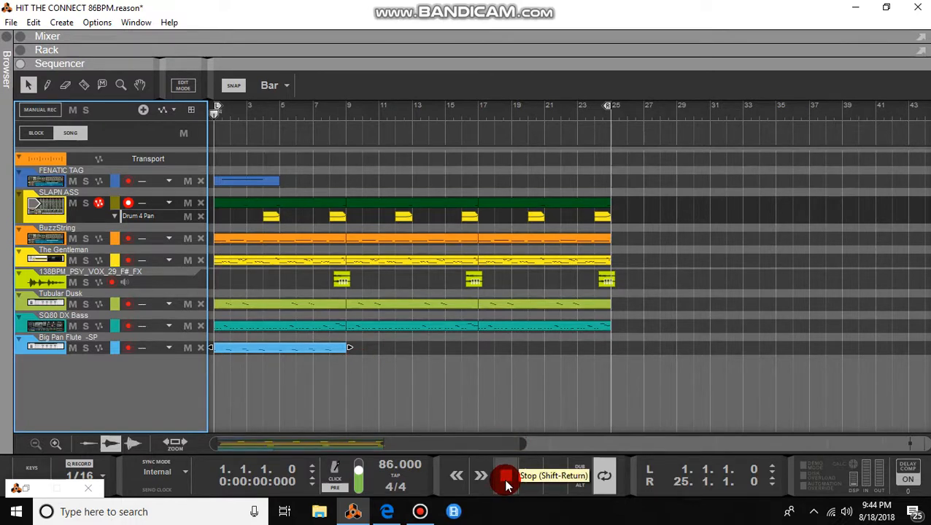
Step: Play the song, then solo the BuzzString track and replay it from the song start
{"action": "key", "text": "space"}
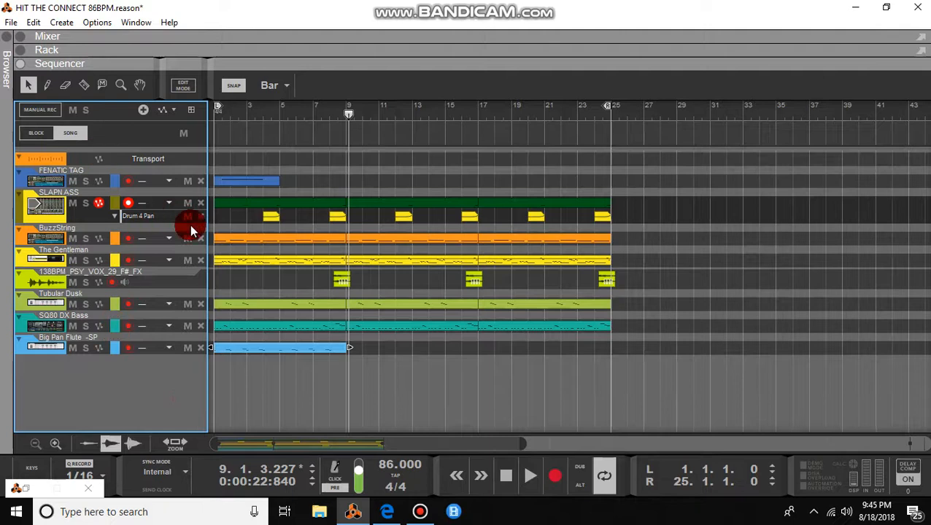
{"action": "left_click", "coordinate": [86, 239]}
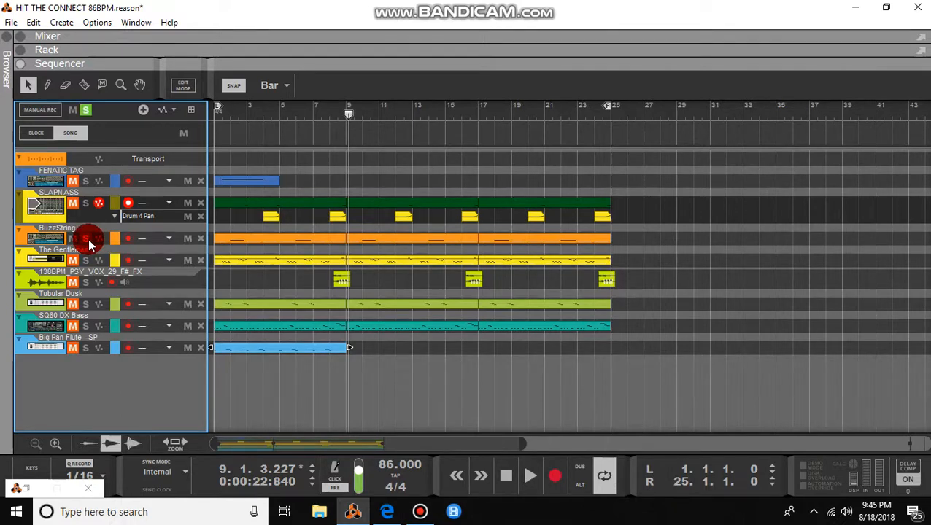
{"action": "key", "text": "shift+Return"}
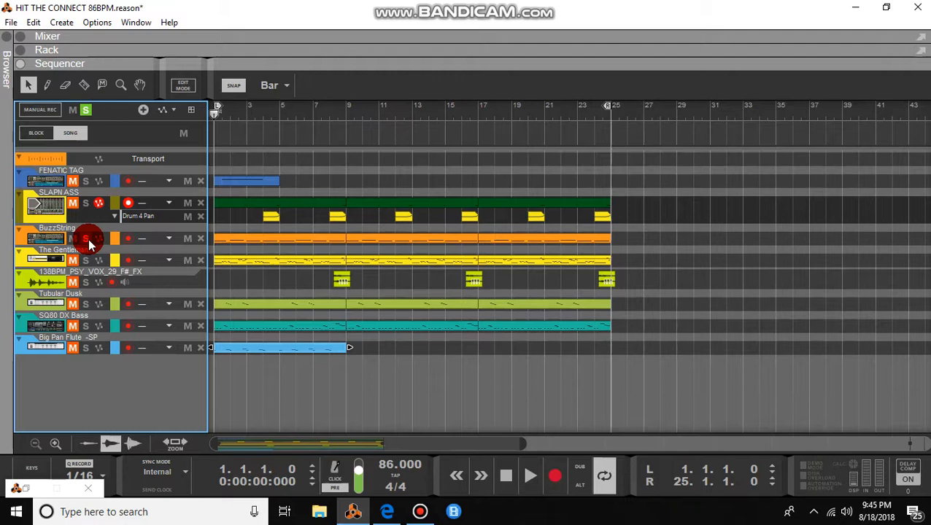
{"action": "key", "text": "space"}
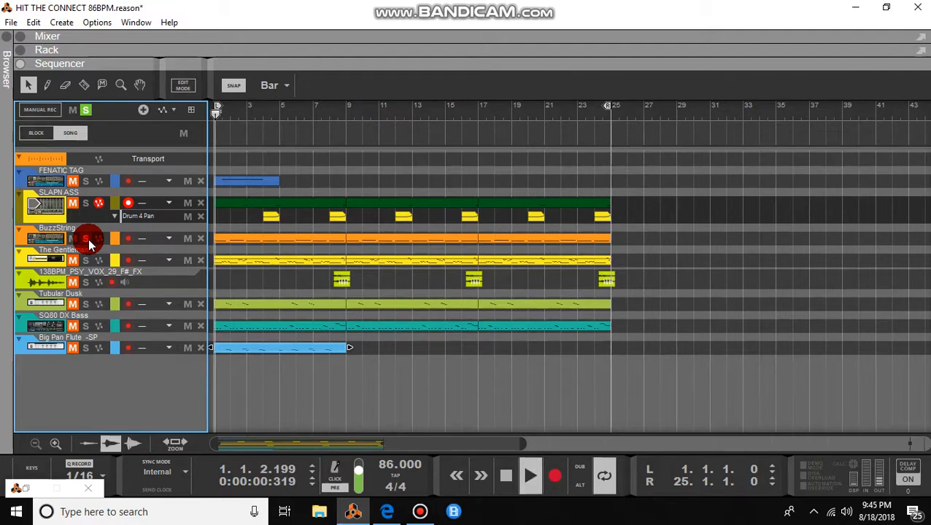
Step: Reveal the rack at the BuzzString NN-XT and scales device, enlarge the sequencer, and stop playback
{"action": "left_click", "coordinate": [20, 54]}
{"action": "left_click_drag", "start_coordinate": [889, 146], "coordinate": [894, 127]}
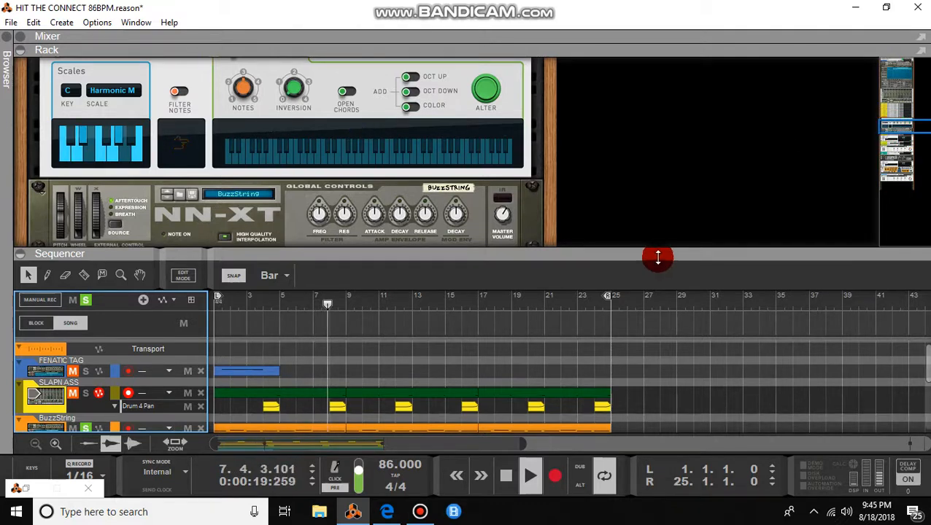
{"action": "left_click_drag", "start_coordinate": [654, 255], "coordinate": [697, 133]}
{"action": "key", "text": "space"}
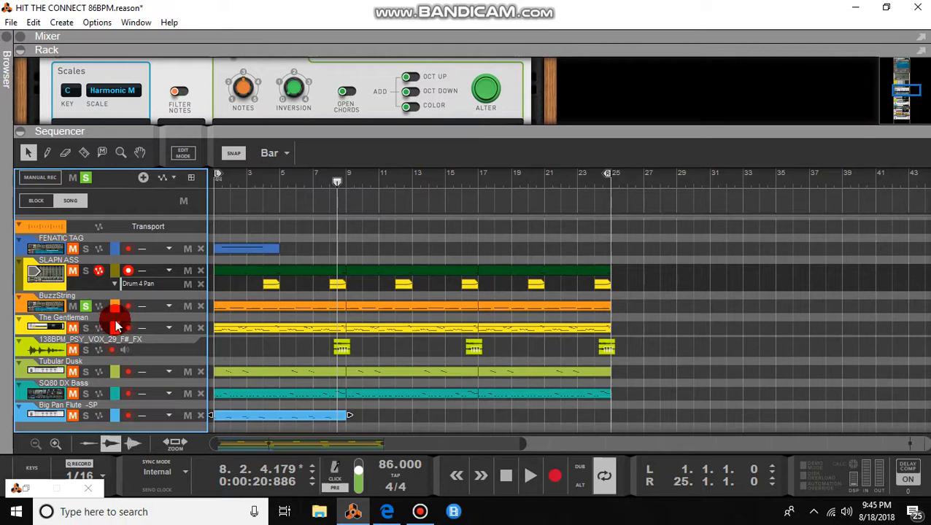
Step: Open The Gentleman clip zoomed to fit, play it through, then expand the rack to fill the window
{"action": "double_click", "coordinate": [268, 335]}
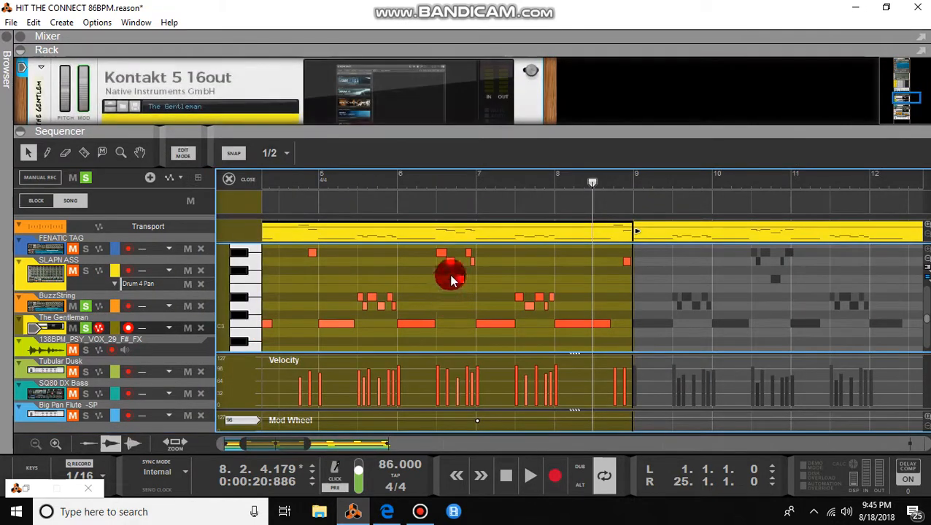
{"action": "left_click", "coordinate": [178, 445]}
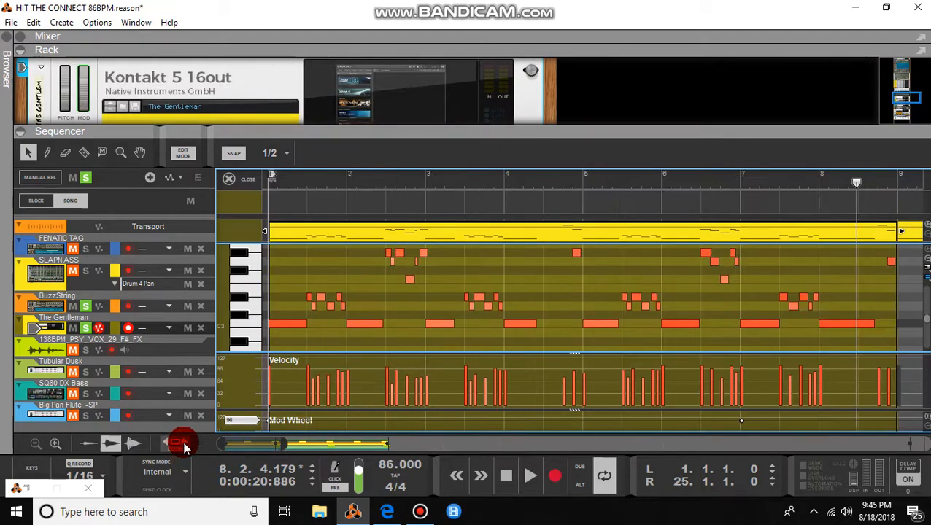
{"action": "key", "text": "space"}
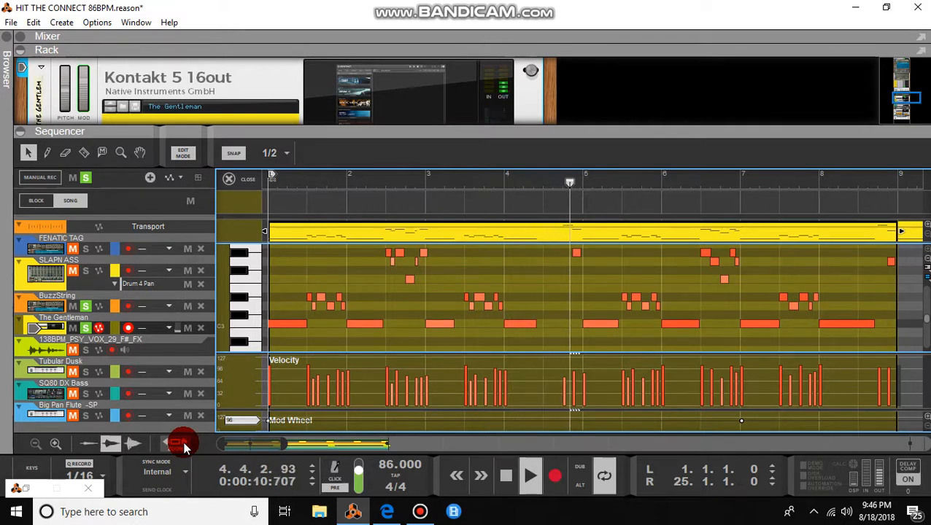
{"action": "key", "text": "space"}
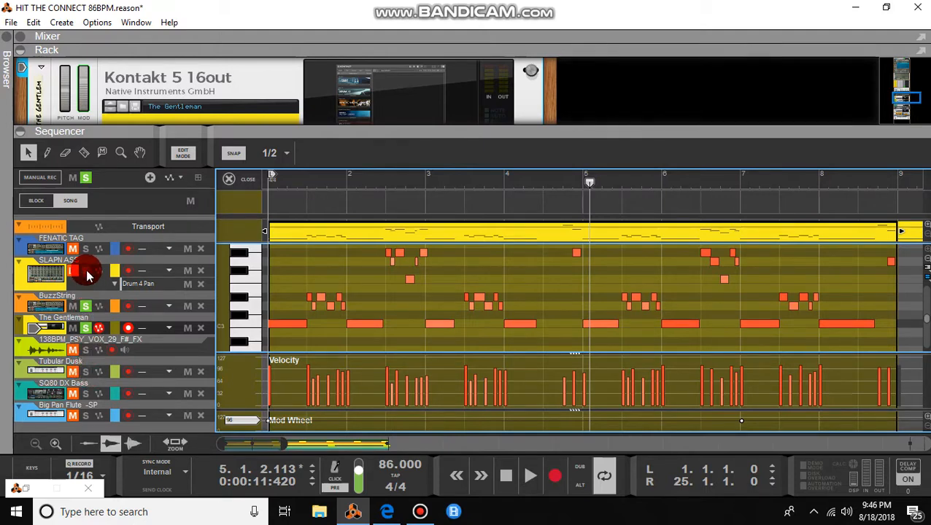
{"action": "key", "text": "ctrl+1"}
{"action": "left_click_drag", "start_coordinate": [177, 135], "coordinate": [254, 469]}
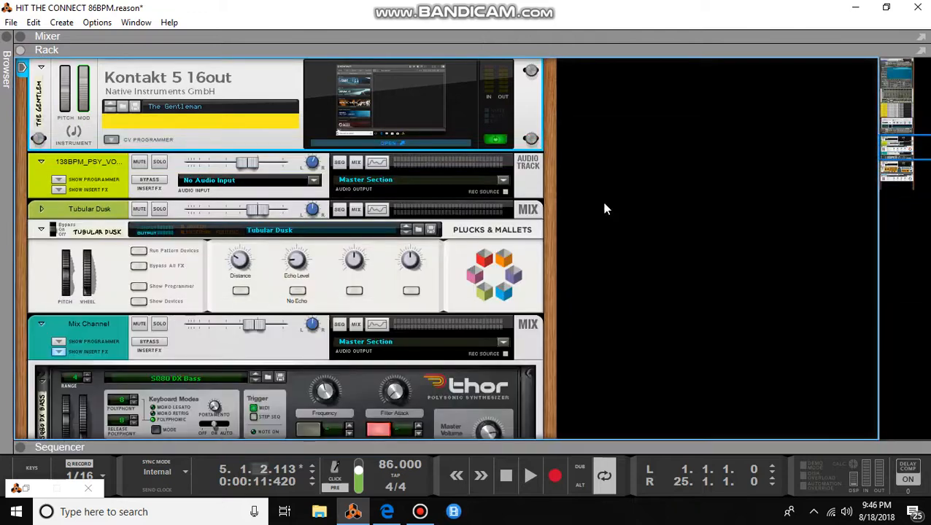
Step: Bring the Redrum into view and audition drums 1 through 4
{"action": "left_click", "coordinate": [904, 91]}
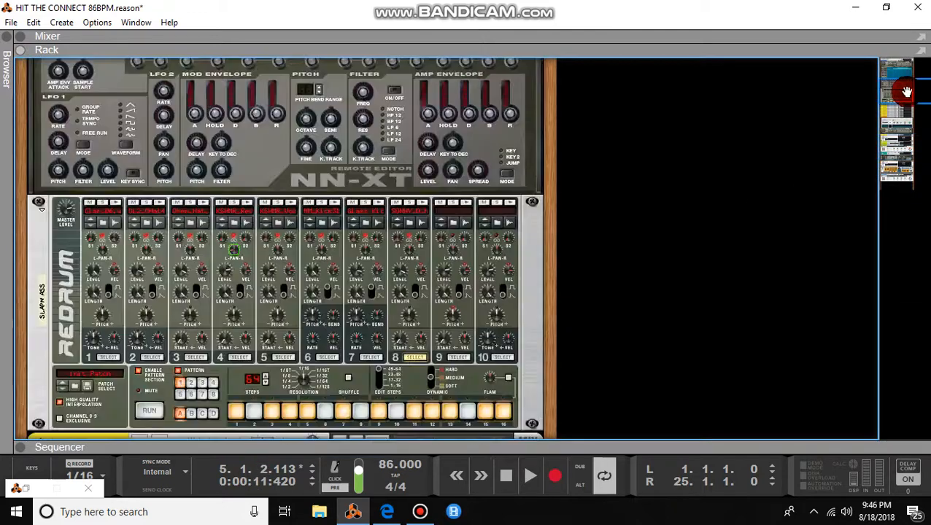
{"action": "left_click", "coordinate": [109, 205]}
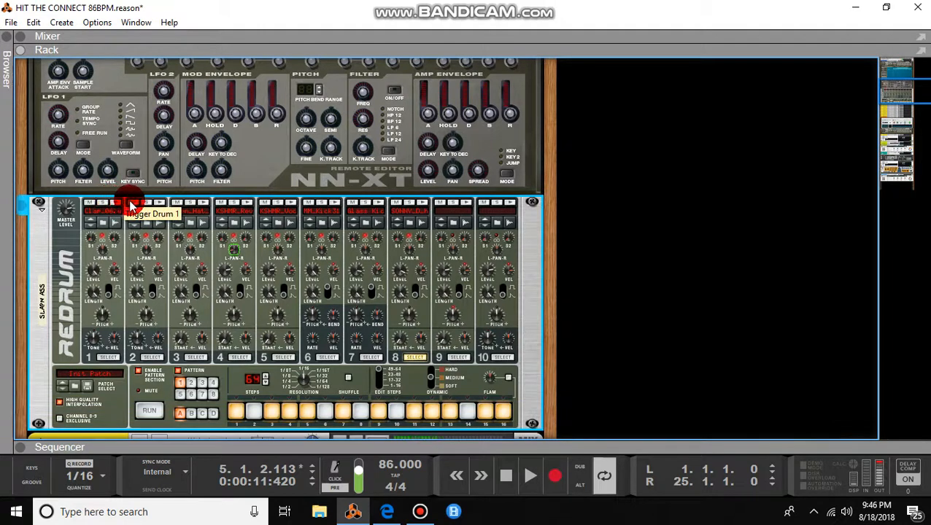
{"action": "left_click", "coordinate": [188, 204]}
{"action": "left_click", "coordinate": [158, 205]}
{"action": "left_click", "coordinate": [199, 206]}
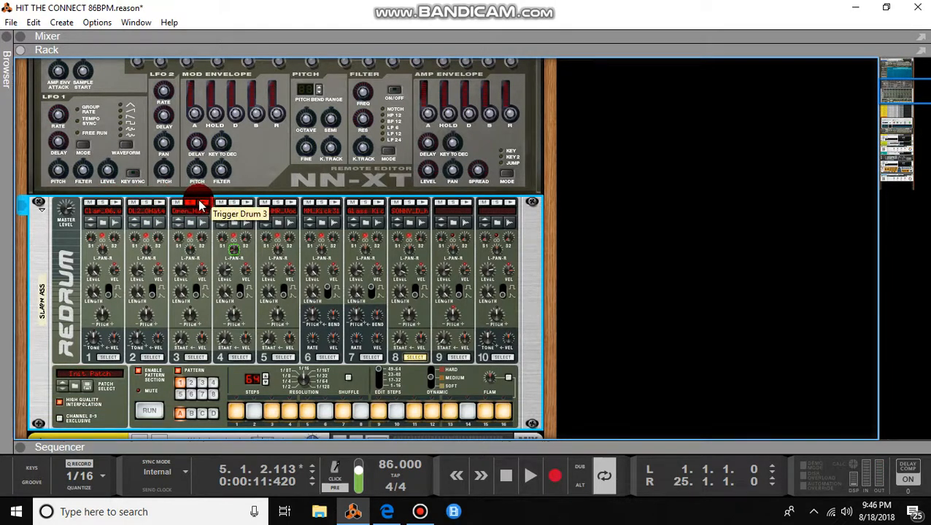
{"action": "left_click", "coordinate": [256, 203]}
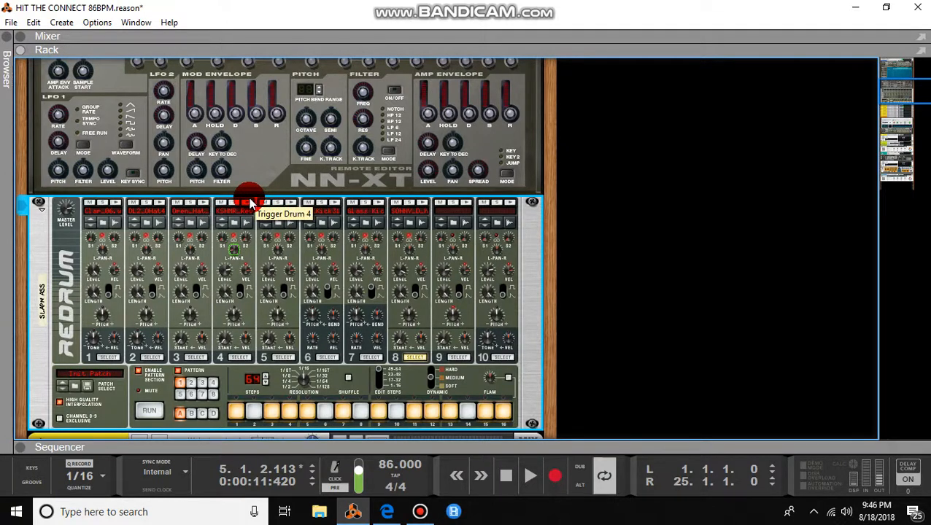
Step: Audition Redrum drums 5, 7 and 8, then stop and replay the song from the beginning
{"action": "left_click", "coordinate": [292, 202]}
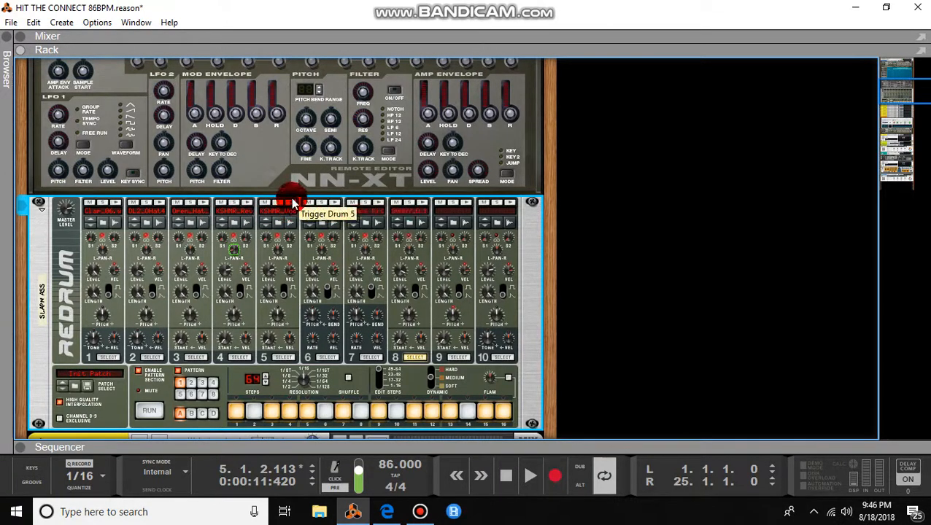
{"action": "left_click", "coordinate": [341, 299]}
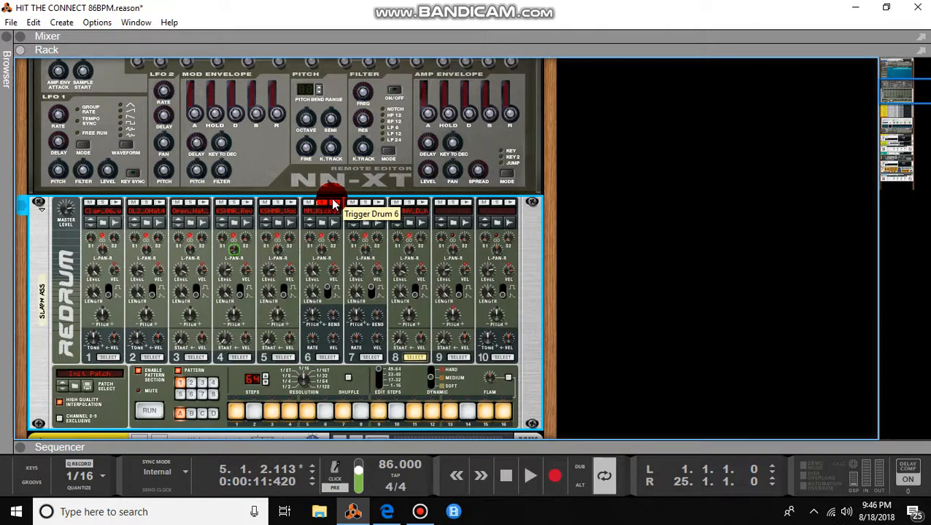
{"action": "left_click", "coordinate": [376, 204]}
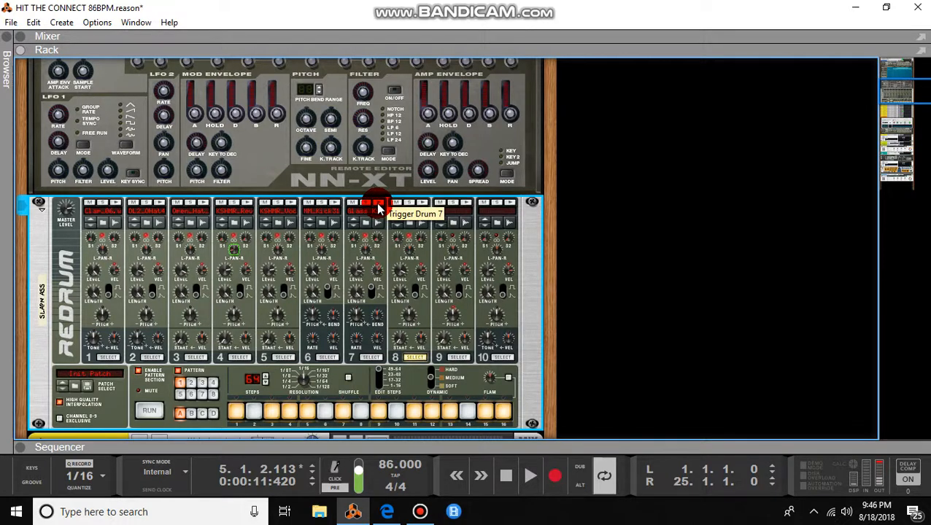
{"action": "left_click", "coordinate": [424, 200]}
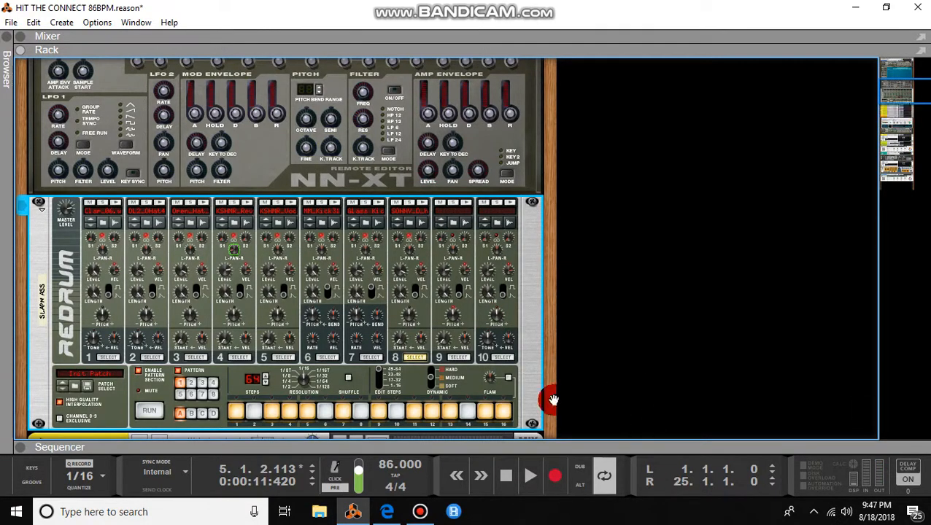
{"action": "left_click", "coordinate": [507, 476]}
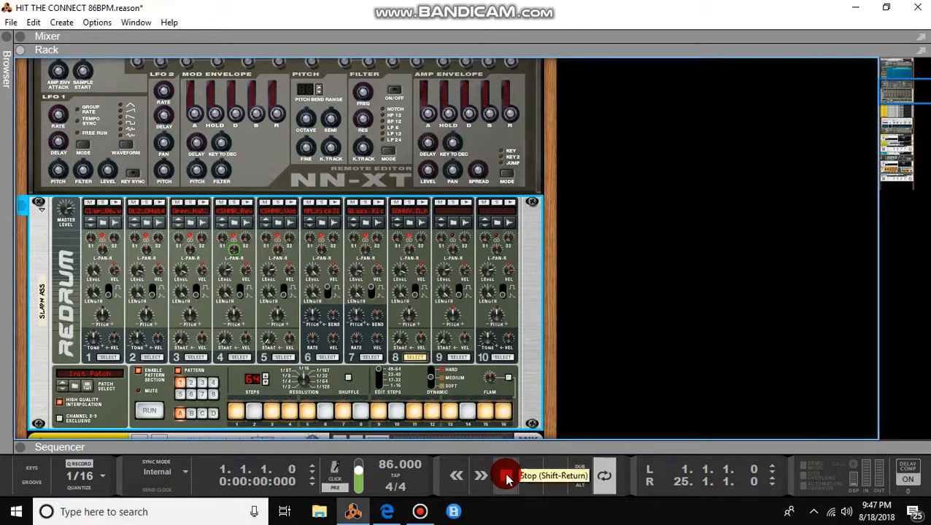
{"action": "key", "text": "space"}
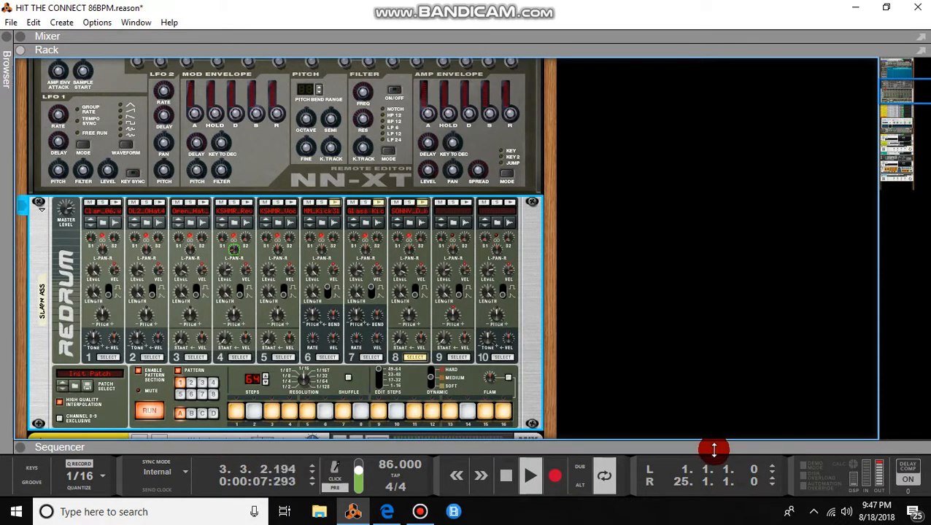
Step: Collapse the rack, stop playback, select the 138BPM_PSY_VOX_29_F#_FX track and return to arrangement view
{"action": "left_click_drag", "start_coordinate": [733, 143], "coordinate": [744, 28]}
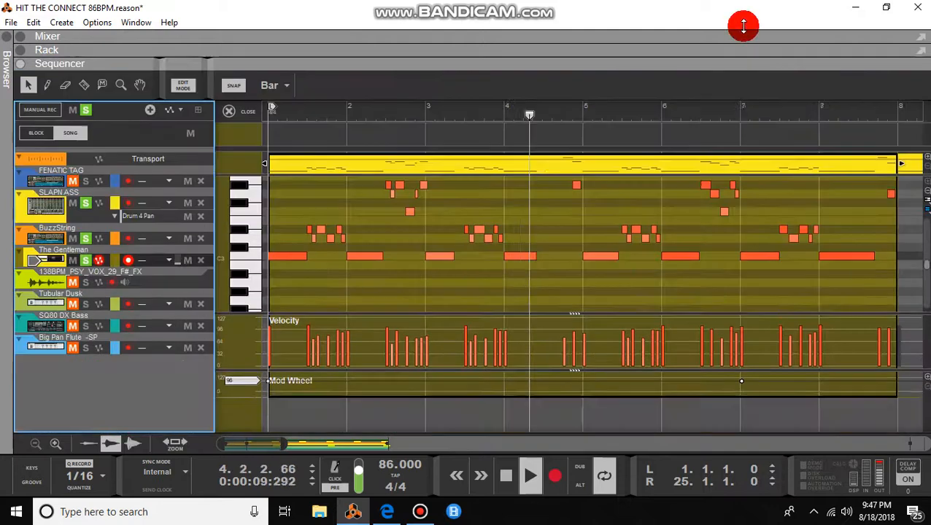
{"action": "key", "text": "space"}
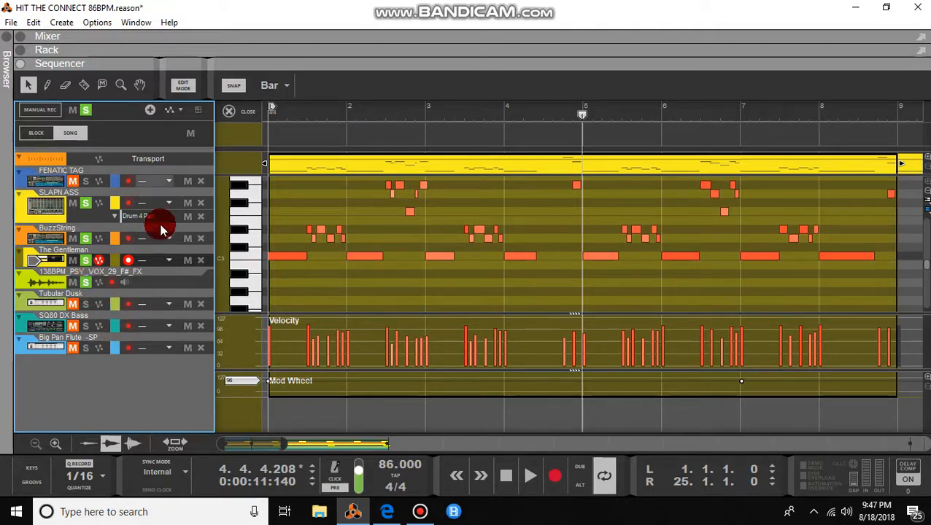
{"action": "left_click", "coordinate": [164, 277]}
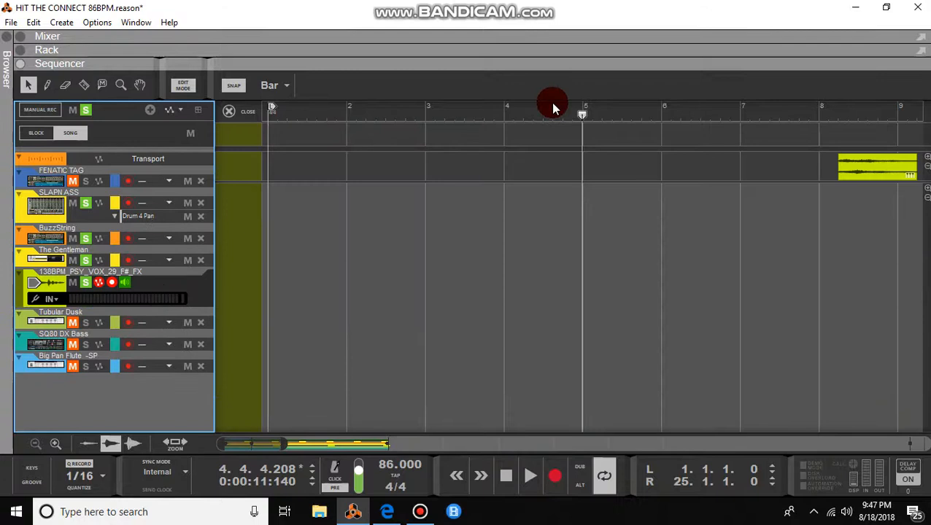
{"action": "left_click", "coordinate": [183, 84]}
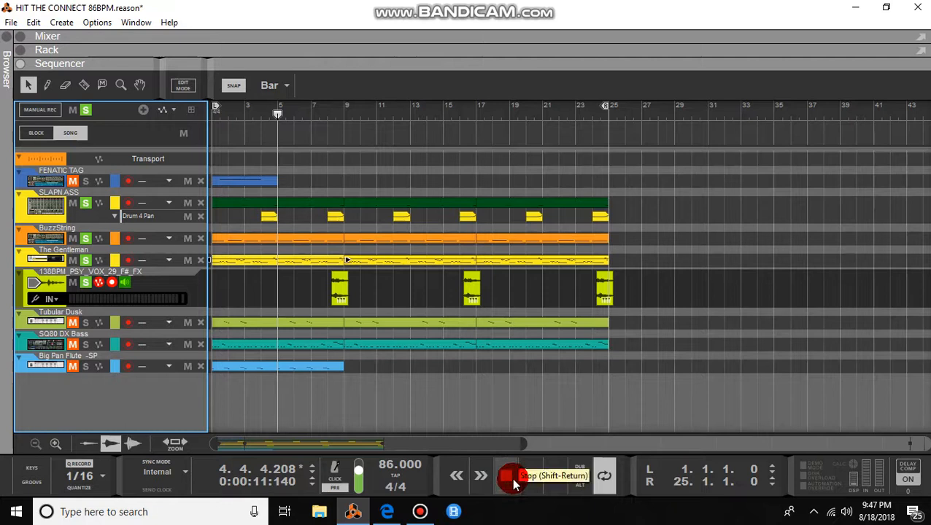
Step: Play from bar 8 through the vocal FX clip at bar 9, stop, then select SLAPN ASS and show the rack
{"action": "left_click", "coordinate": [321, 115]}
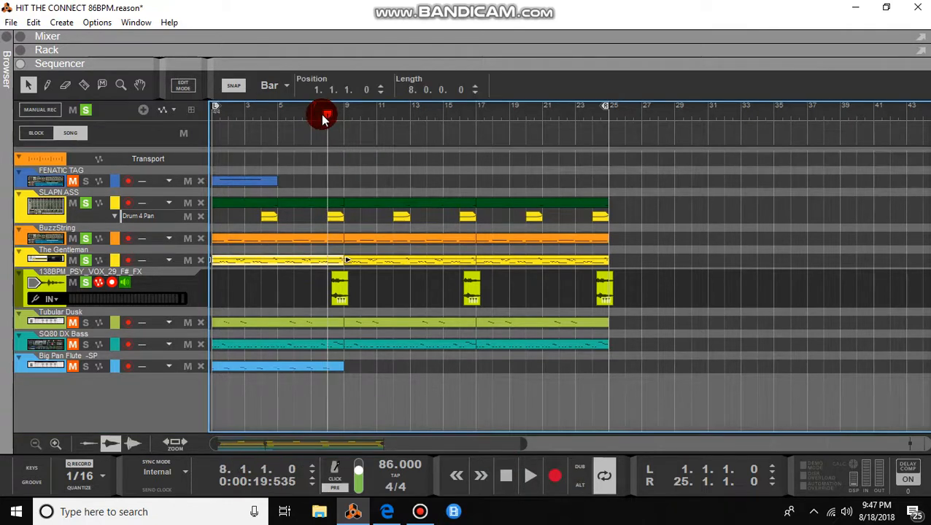
{"action": "key", "text": "space"}
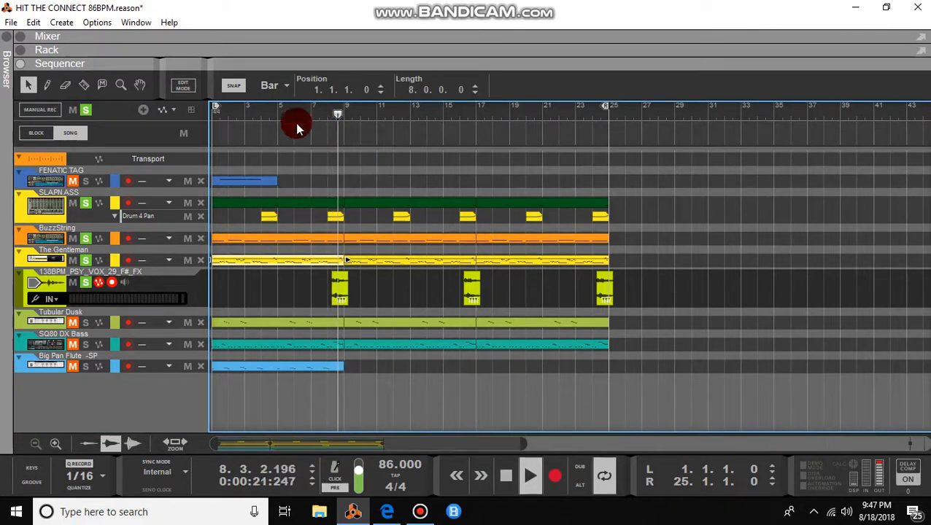
{"action": "left_click", "coordinate": [339, 296]}
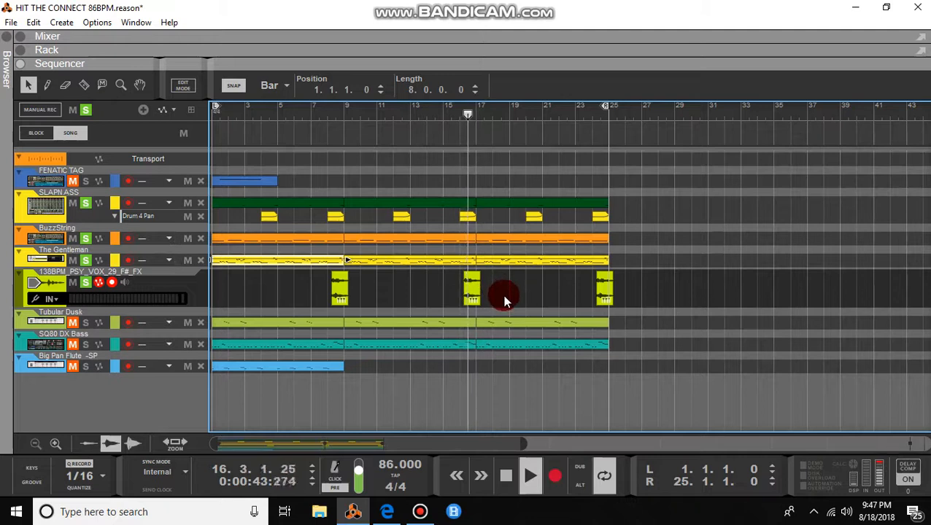
{"action": "key", "text": "space"}
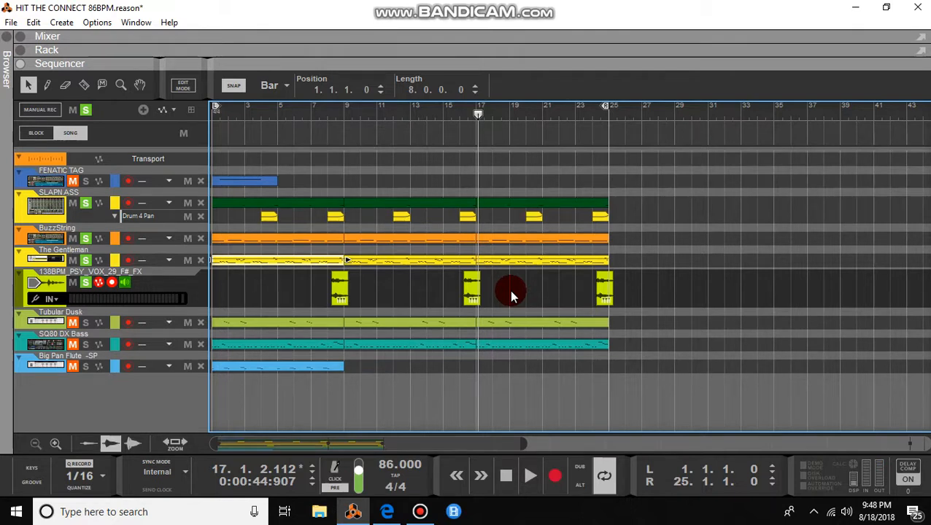
{"action": "left_click", "coordinate": [90, 216]}
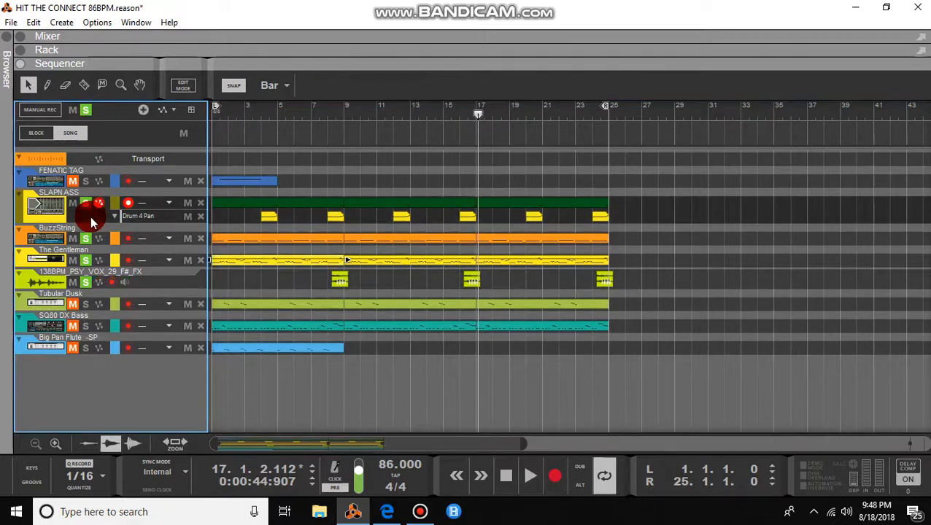
{"action": "left_click", "coordinate": [19, 50]}
Step: Trigger Redrum drum 4 and check its pan, scroll the rack, then collapse it so the sequencer fills the window
{"action": "left_click", "coordinate": [234, 116]}
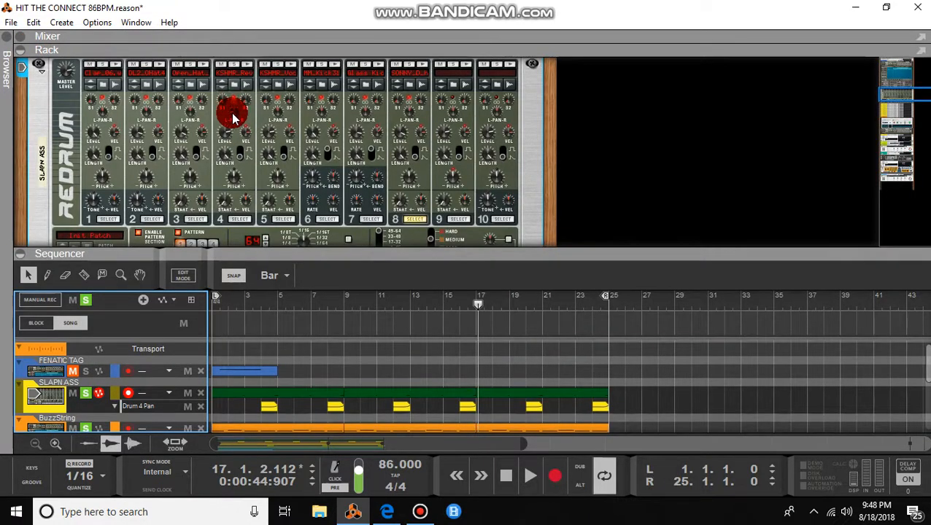
{"action": "left_click", "coordinate": [243, 81]}
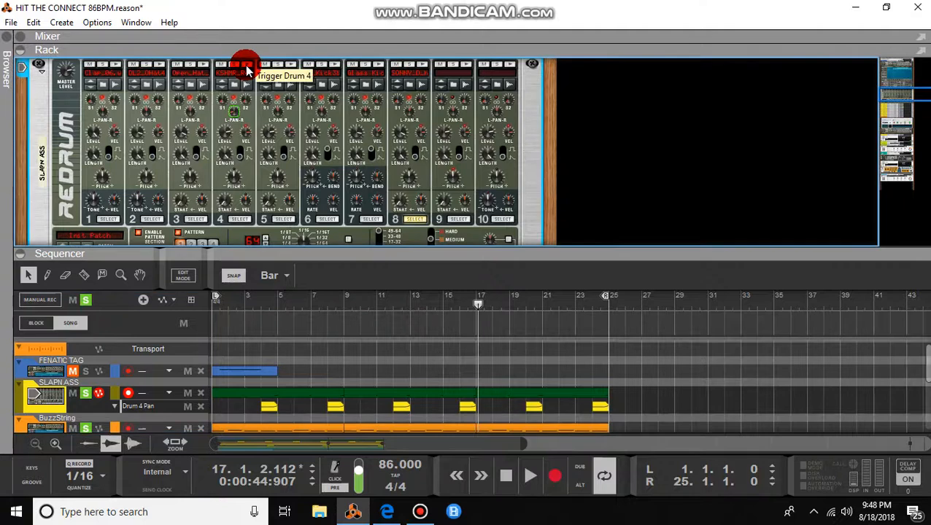
{"action": "left_click", "coordinate": [234, 117]}
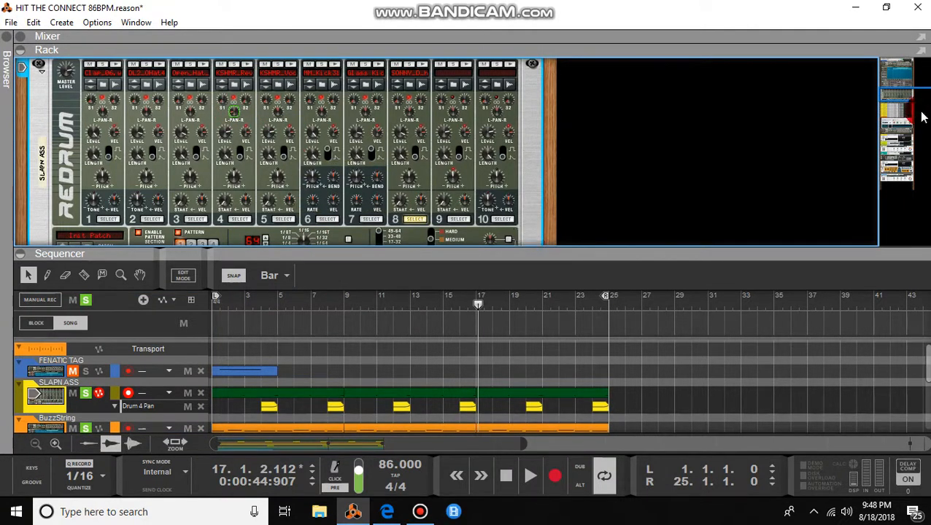
{"action": "left_click_drag", "start_coordinate": [911, 94], "coordinate": [913, 131]}
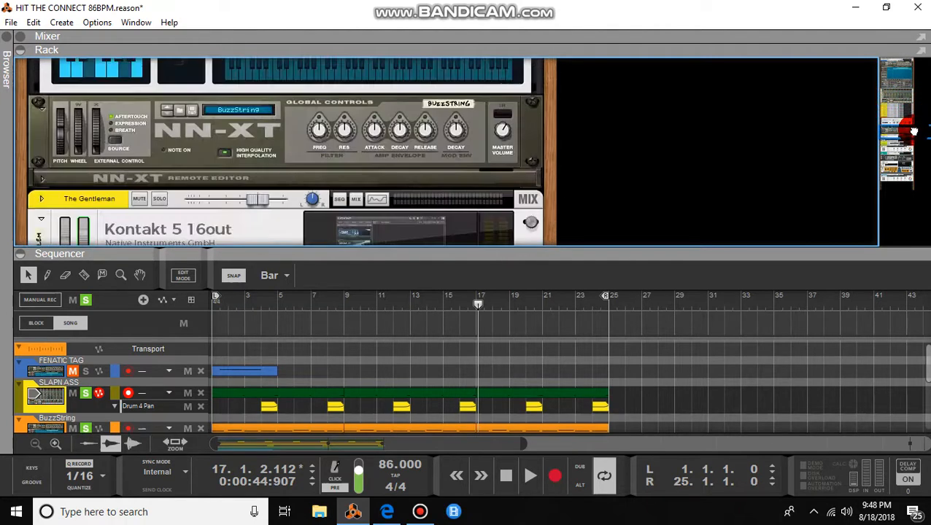
{"action": "left_click", "coordinate": [751, 265]}
{"action": "left_click_drag", "start_coordinate": [749, 255], "coordinate": [763, 30]}
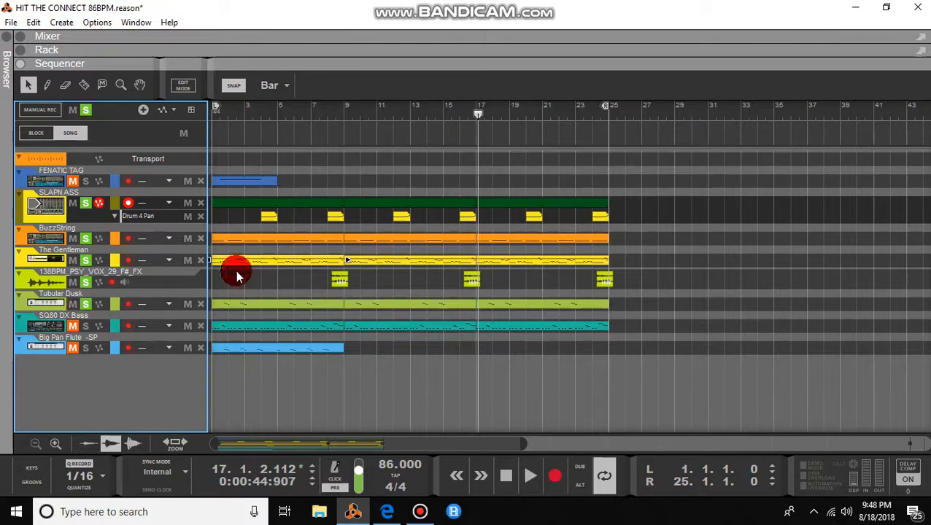
Step: Open the Tubular Dusk clip's notes and play, then switch to editing the SQ80 DX Bass clip
{"action": "double_click", "coordinate": [255, 311]}
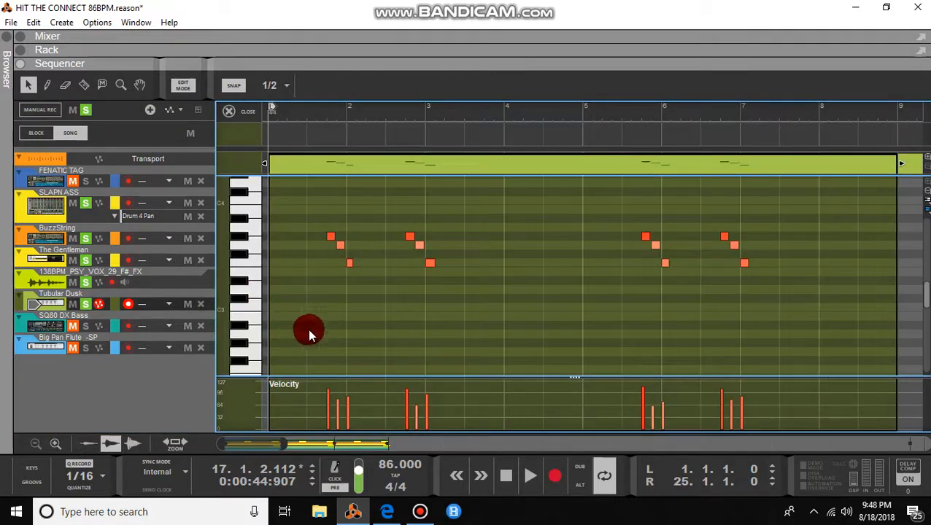
{"action": "key", "text": "space"}
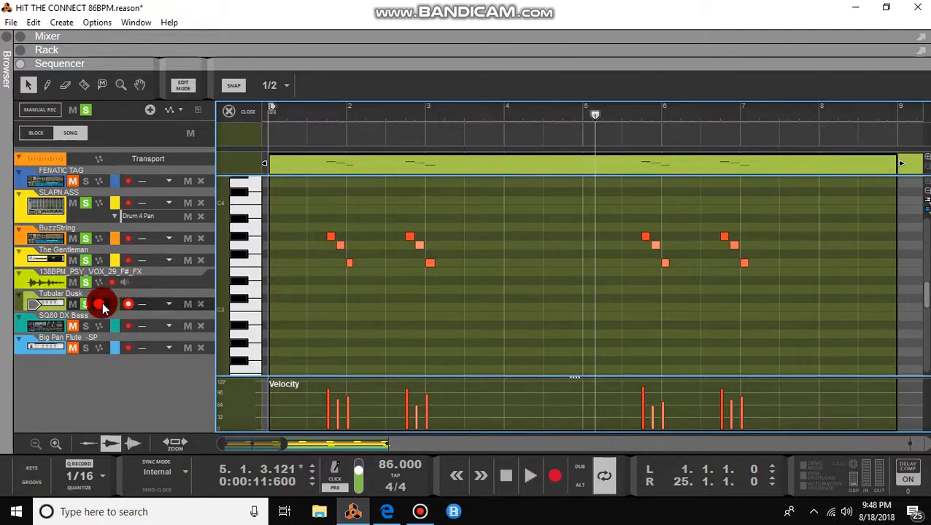
{"action": "left_click", "coordinate": [95, 324]}
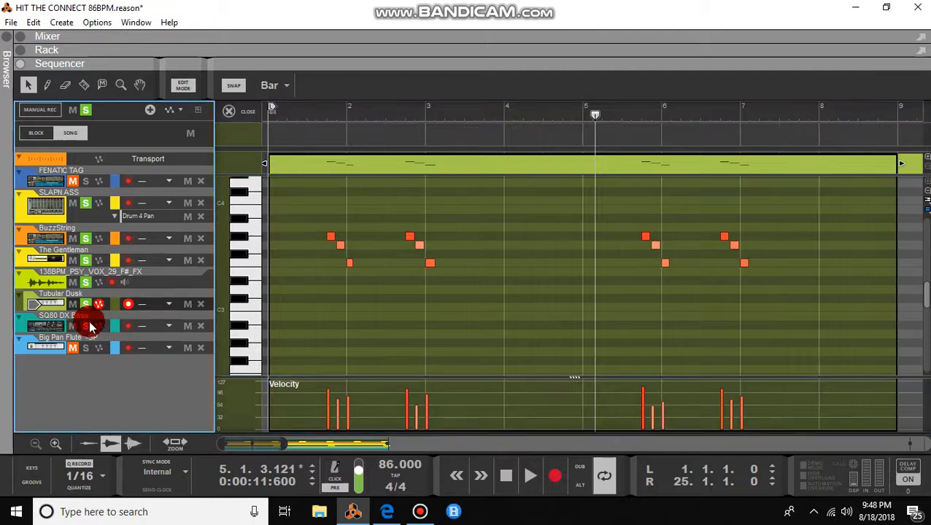
{"action": "double_click", "coordinate": [362, 342]}
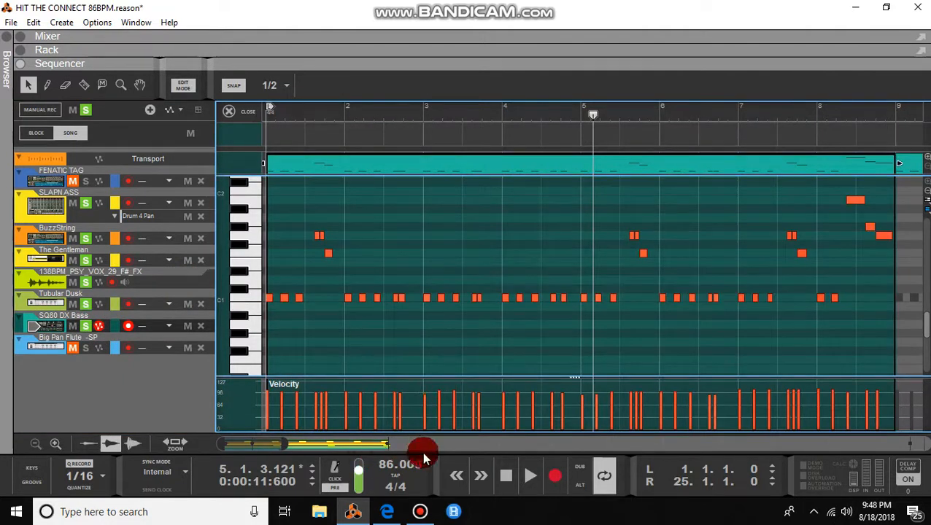
Step: Stop at the song start, show the rack, and enlarge it to reveal more devices
{"action": "left_click", "coordinate": [509, 474]}
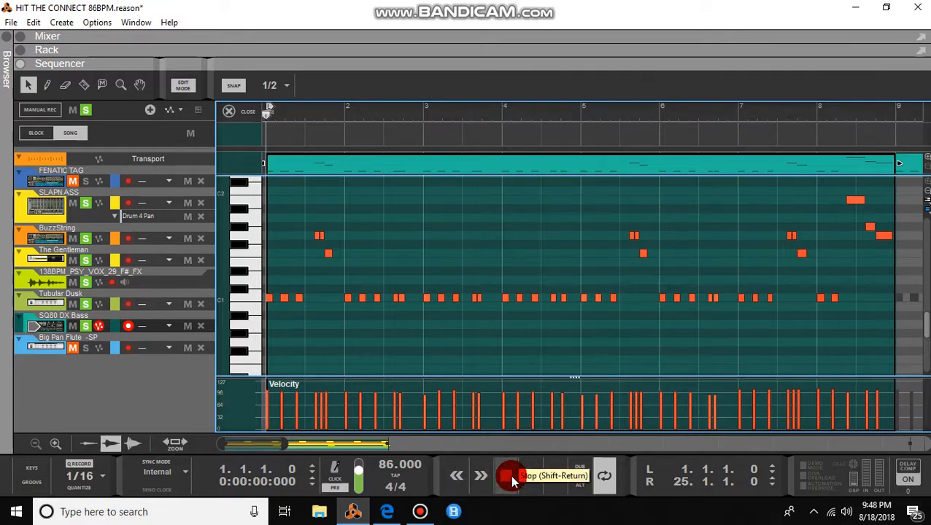
{"action": "left_click", "coordinate": [22, 55]}
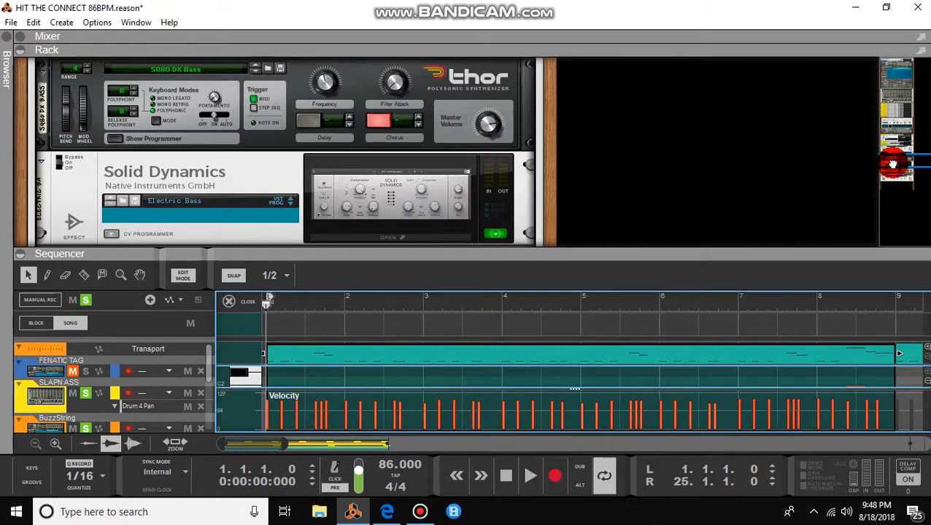
{"action": "left_click_drag", "start_coordinate": [892, 164], "coordinate": [891, 163]}
{"action": "left_click_drag", "start_coordinate": [622, 256], "coordinate": [623, 319]}
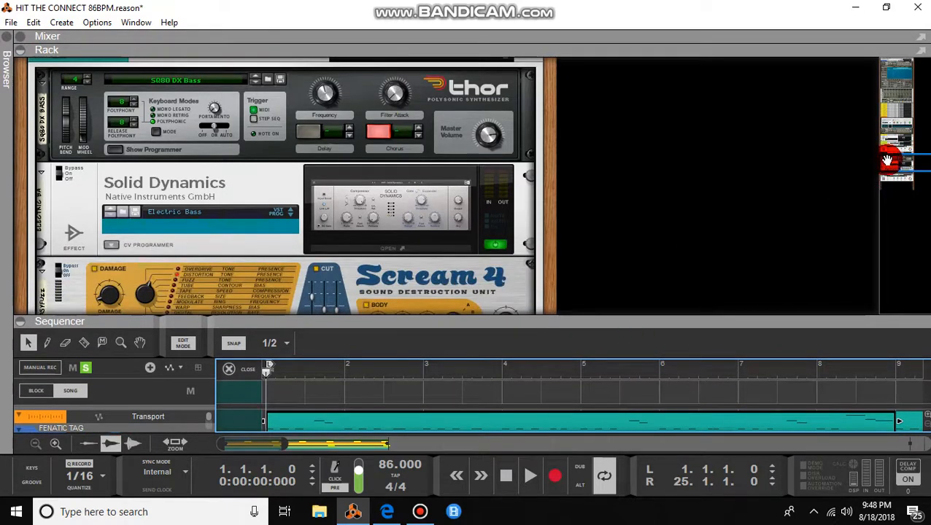
Step: Adjust the Scream 4 cut low band and check its damage amount
{"action": "left_click_drag", "start_coordinate": [887, 161], "coordinate": [889, 168]}
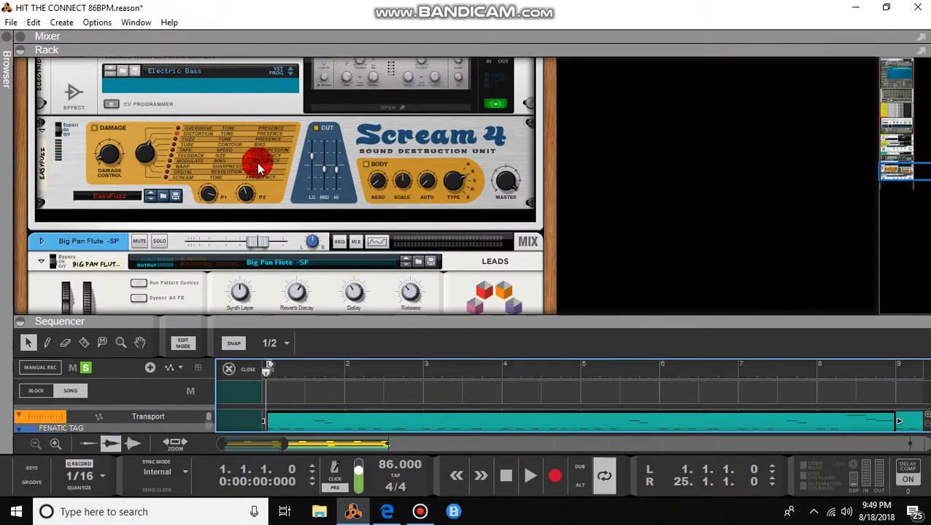
{"action": "left_click_drag", "start_coordinate": [313, 157], "coordinate": [358, 180]}
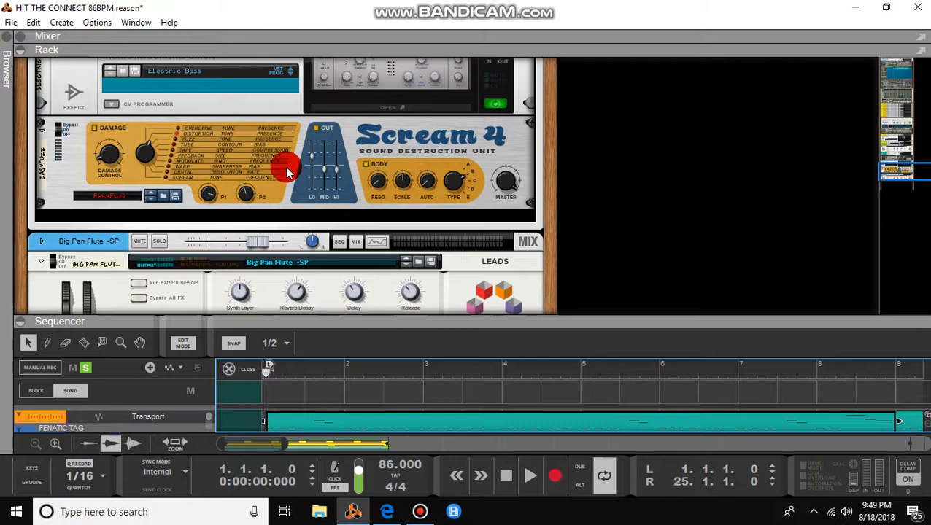
{"action": "left_click", "coordinate": [107, 162]}
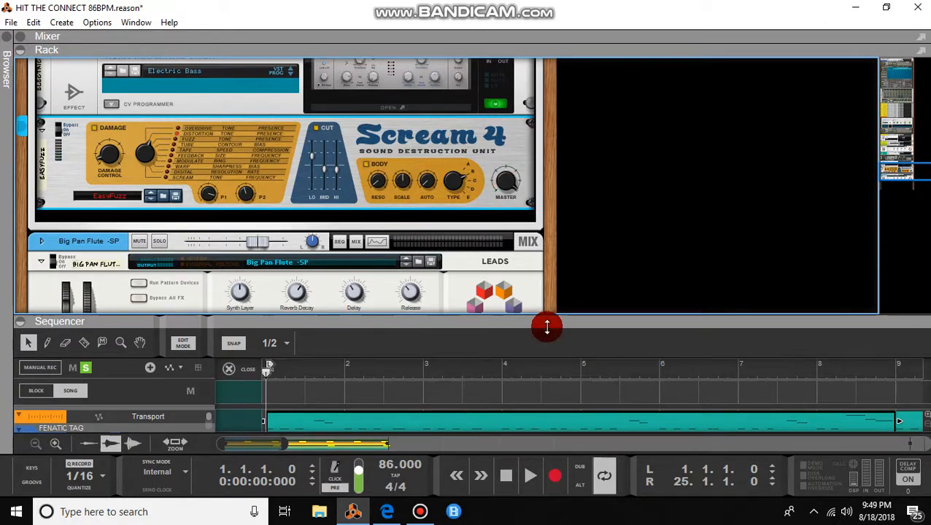
Step: Collapse the rack, unsolo Tubular Dusk, and start playing the song
{"action": "left_click_drag", "start_coordinate": [546, 327], "coordinate": [540, 8]}
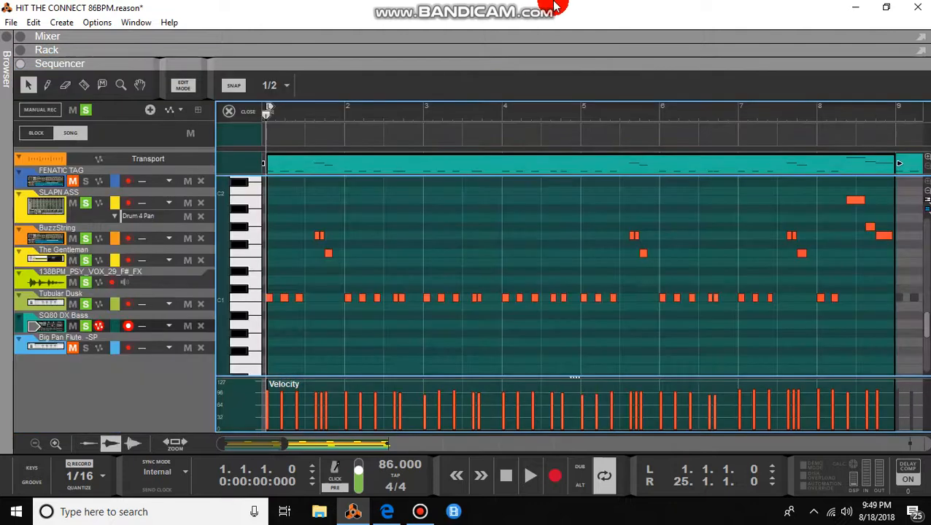
{"action": "left_click", "coordinate": [85, 305]}
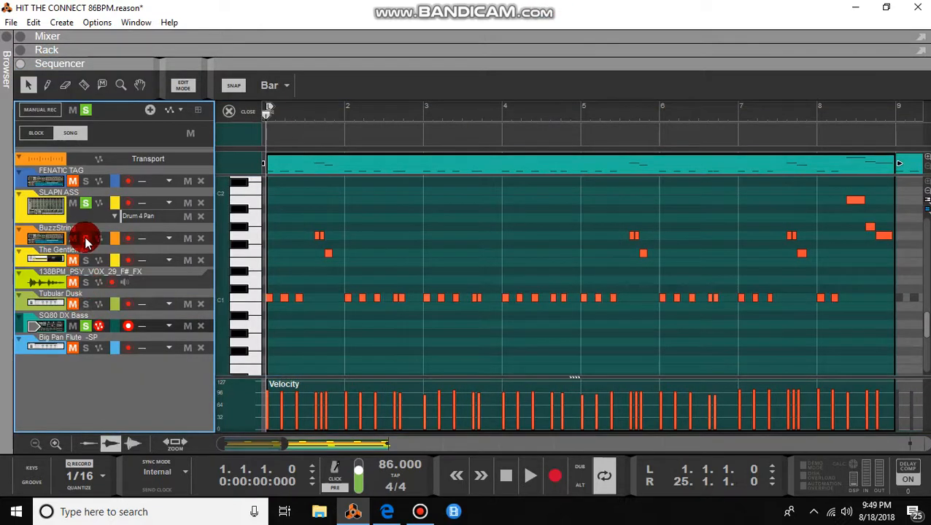
{"action": "key", "text": "space"}
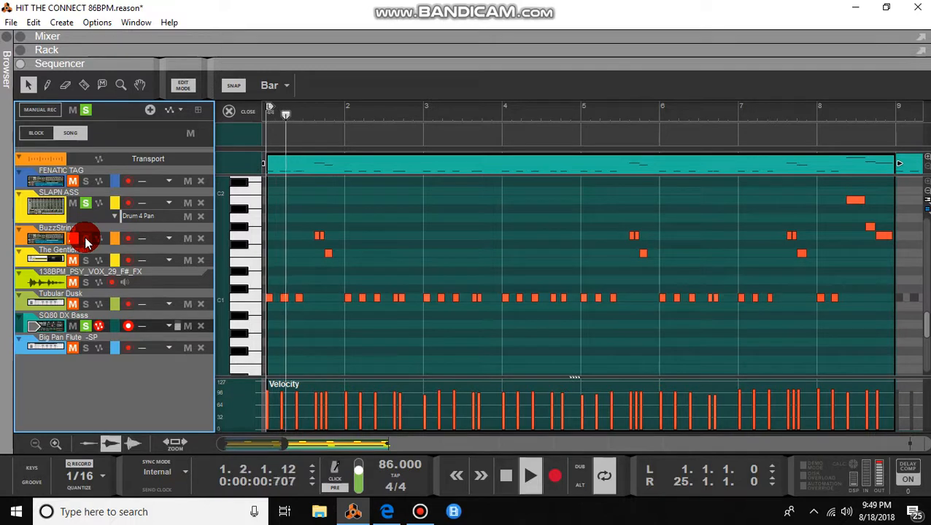
Step: Unsolo SLAPN ASS and SQ80 DX Bass, then solo the Big Pan Flute track
{"action": "left_click", "coordinate": [85, 203]}
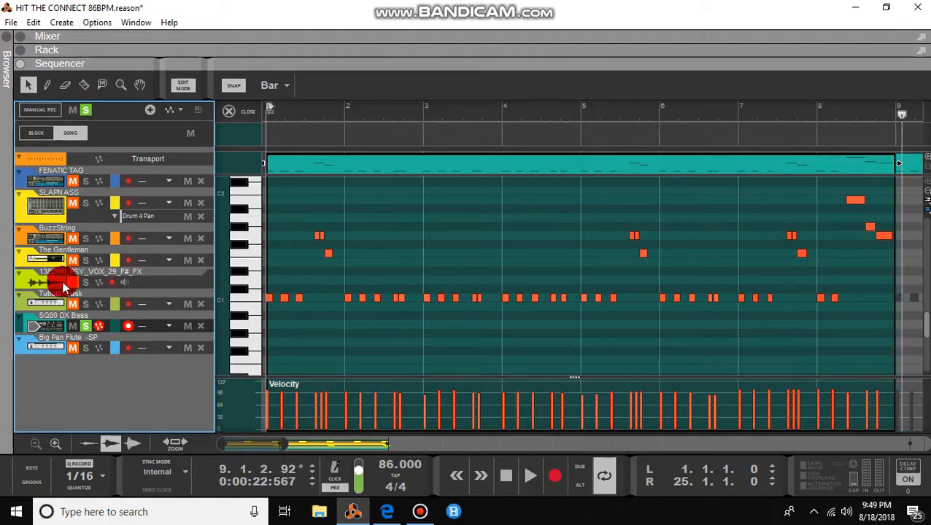
{"action": "left_click", "coordinate": [85, 326]}
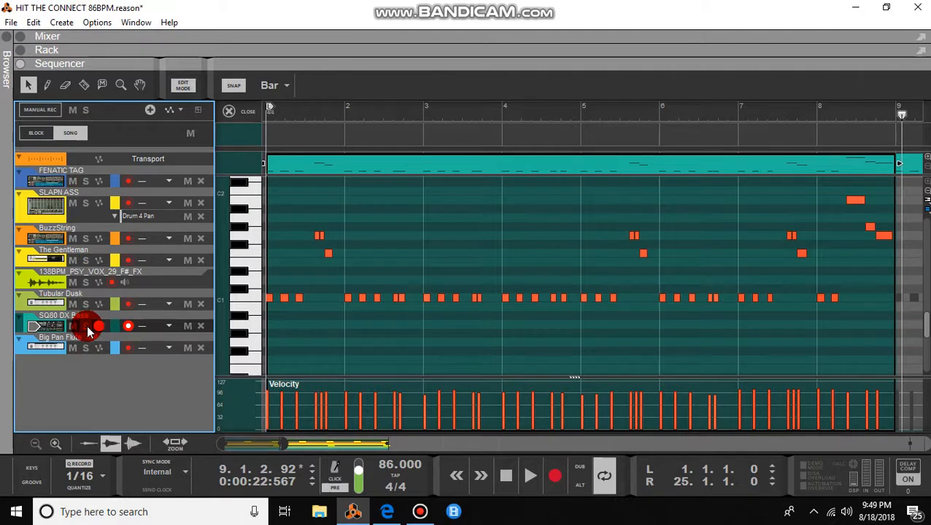
{"action": "left_click", "coordinate": [85, 348]}
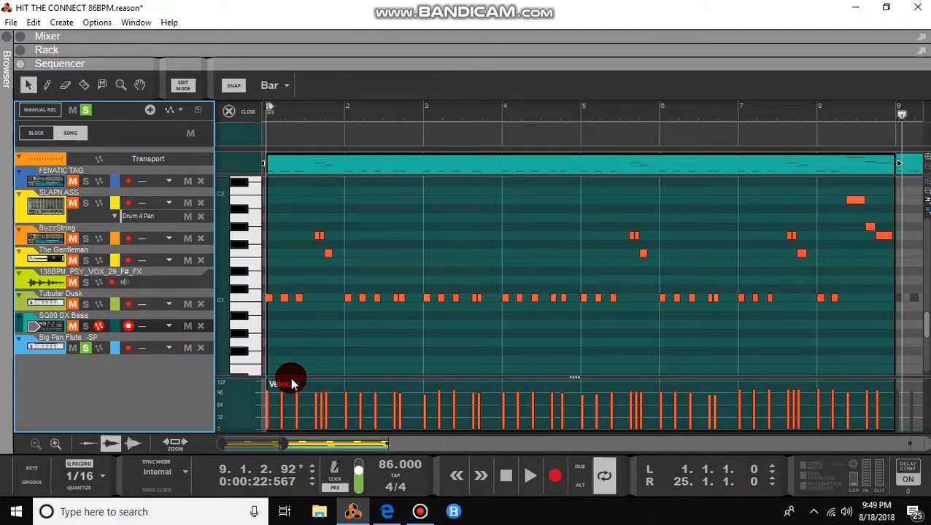
Step: Open the Big Pan Flute clip in the note editor
{"action": "left_click", "coordinate": [112, 340]}
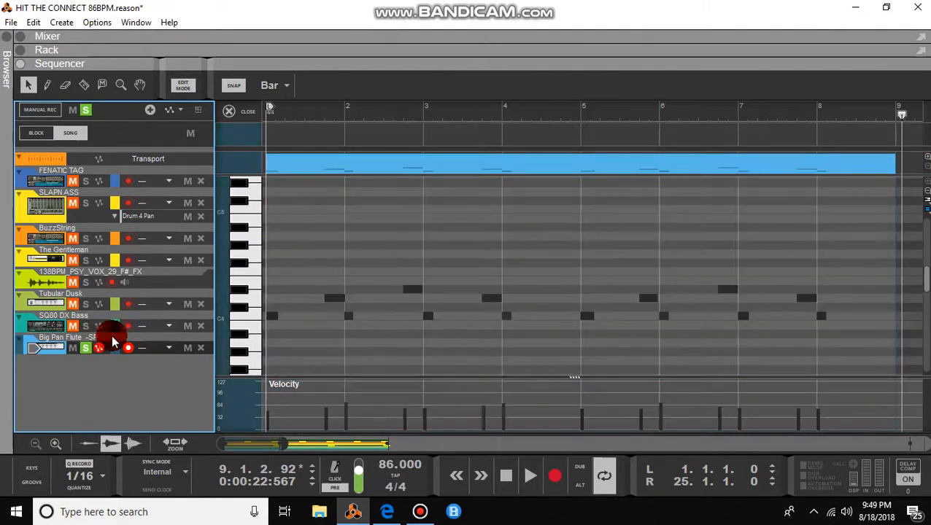
{"action": "double_click", "coordinate": [369, 336]}
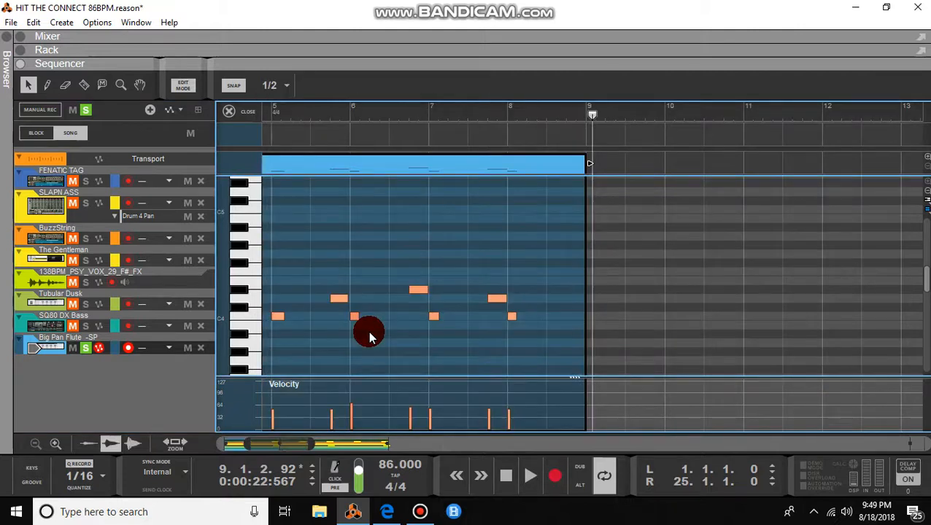
{"action": "left_click_drag", "start_coordinate": [277, 441], "coordinate": [202, 440]}
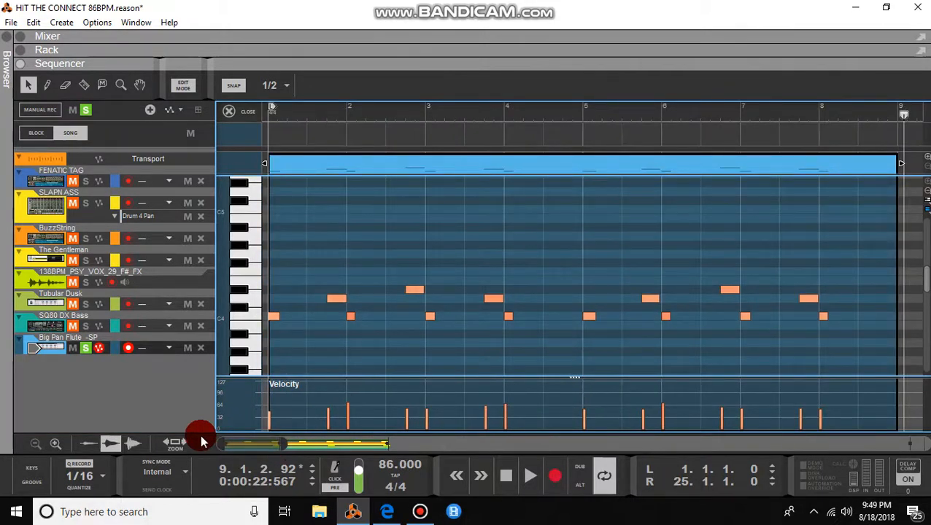
Step: Solo Big Pan Flute, play the flute part, then stop
{"action": "left_click", "coordinate": [84, 350]}
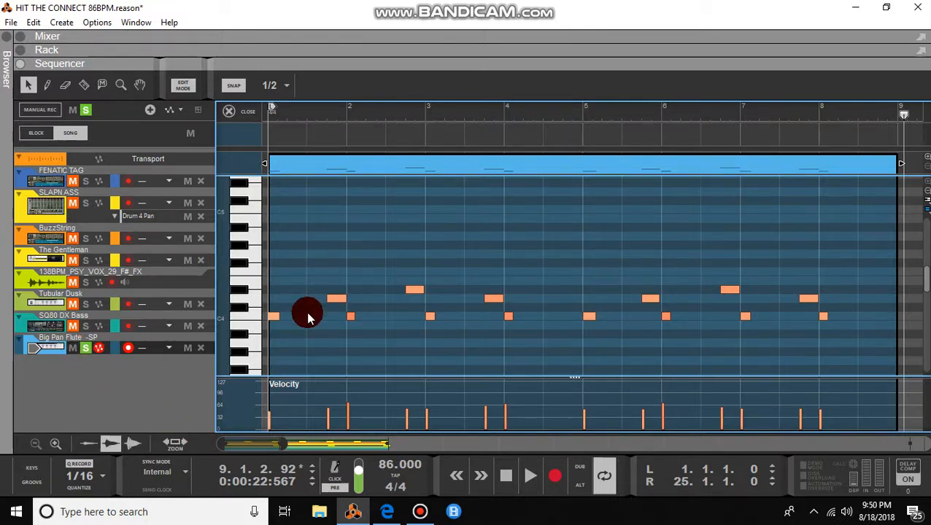
{"action": "key", "text": "space"}
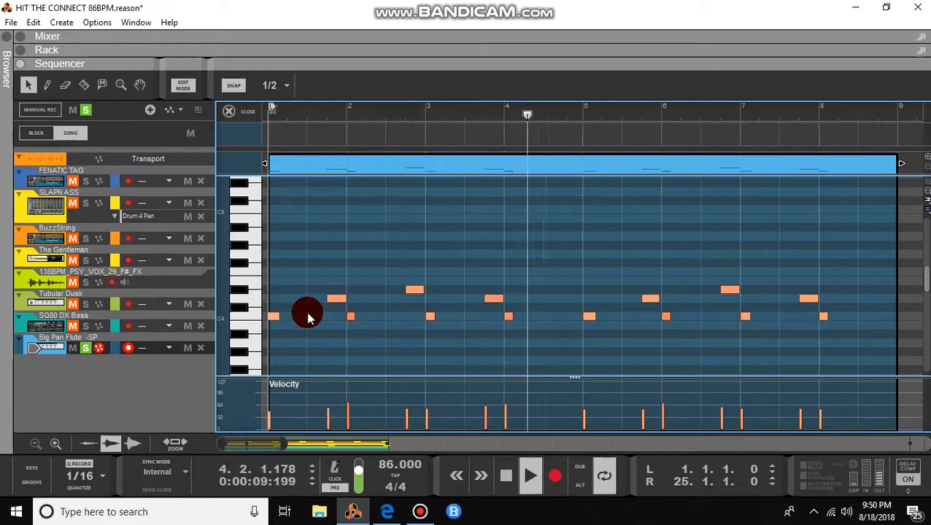
{"action": "key", "text": "space"}
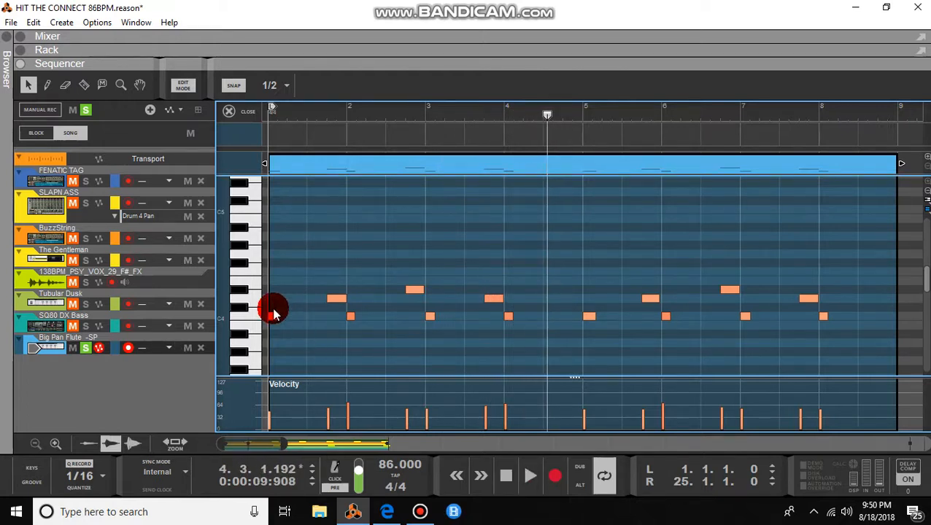
Step: Unsolo the flute track and play the song from the beginning
{"action": "left_click", "coordinate": [92, 349]}
{"action": "left_click", "coordinate": [505, 475]}
{"action": "key", "text": "space"}
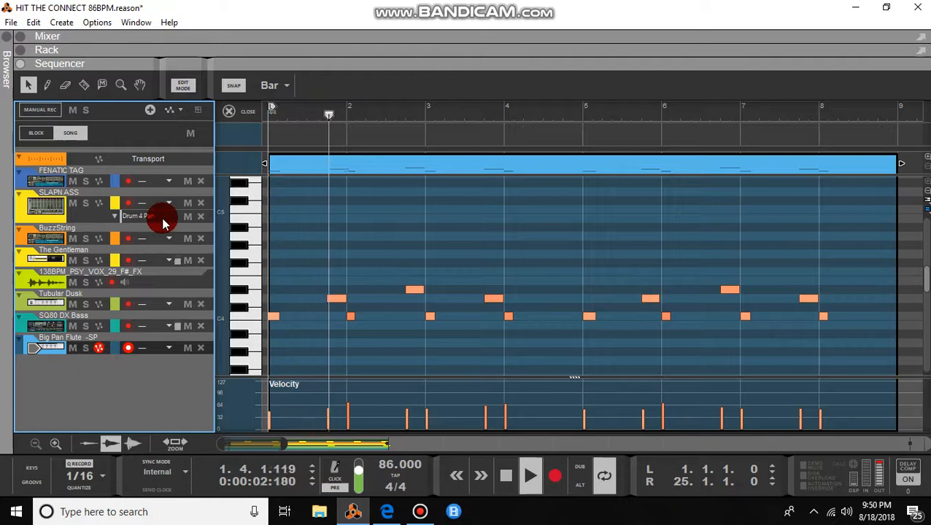
Step: Close the edit view to show all tracks, then select and deselect a vocal FX clip
{"action": "left_click", "coordinate": [184, 84]}
{"action": "left_click", "coordinate": [475, 278]}
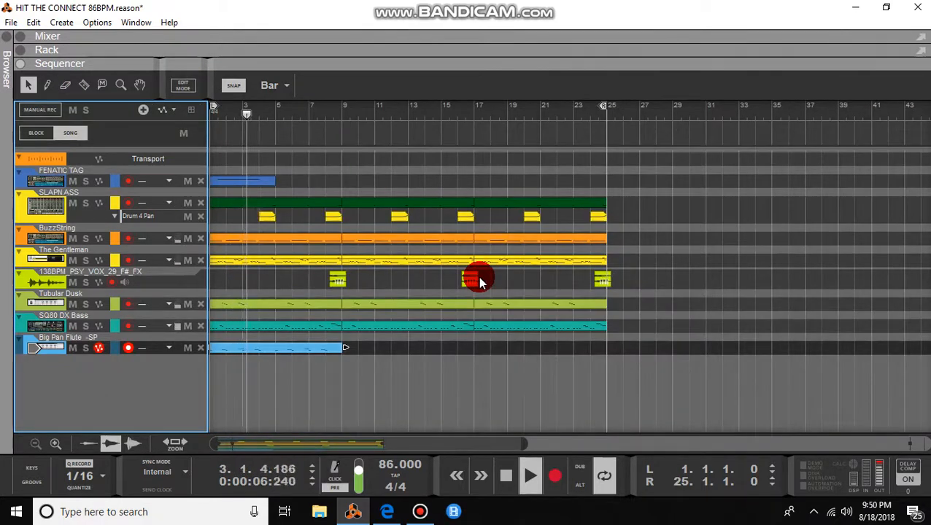
{"action": "left_click", "coordinate": [357, 368]}
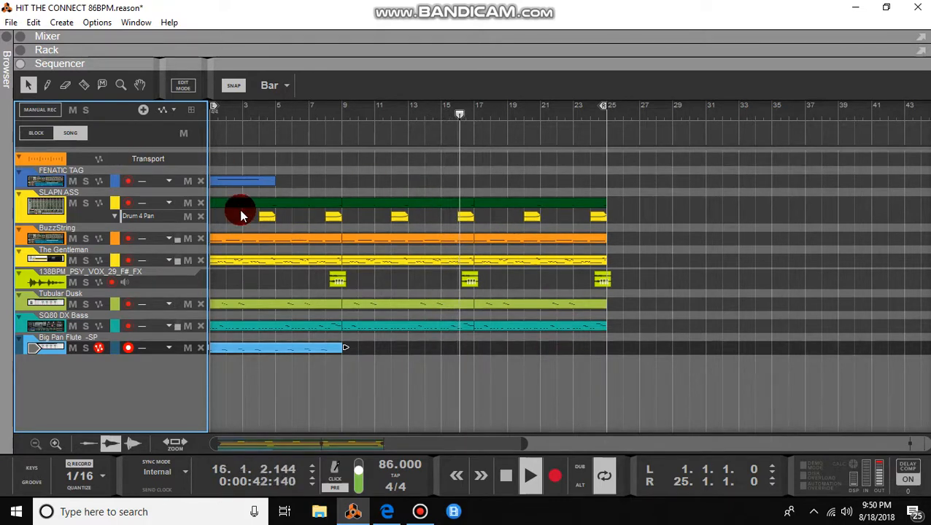
Step: Mute then unmute the SLAPN ASS drums, stop playback, and bring up Bandicam
{"action": "left_click", "coordinate": [73, 205]}
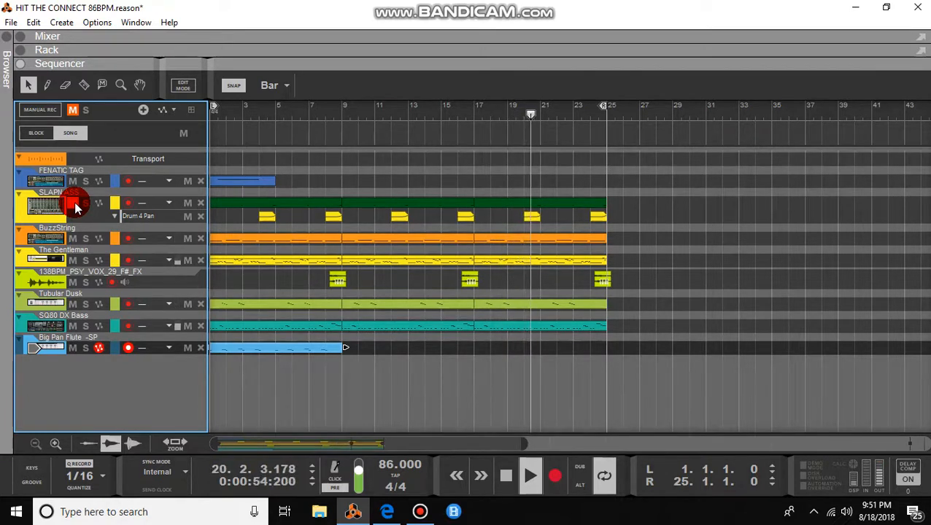
{"action": "left_click", "coordinate": [75, 208]}
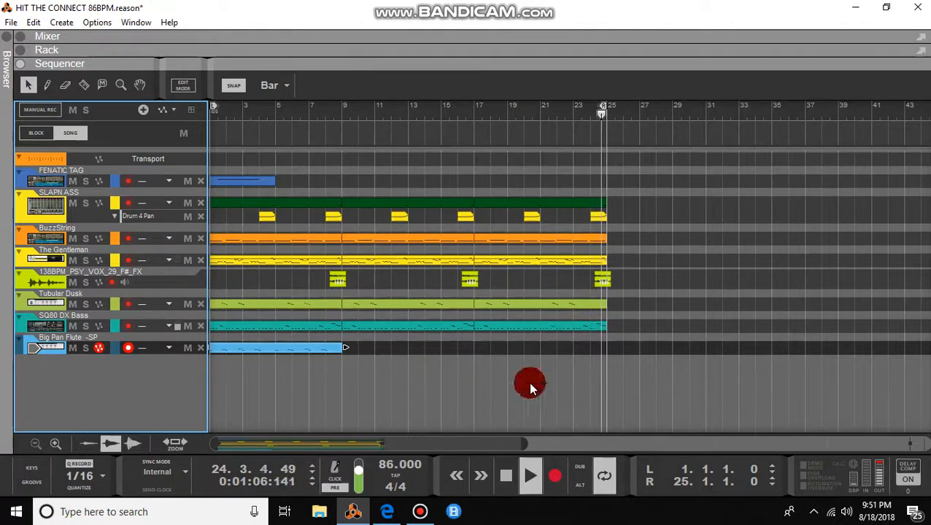
{"action": "left_click", "coordinate": [503, 480]}
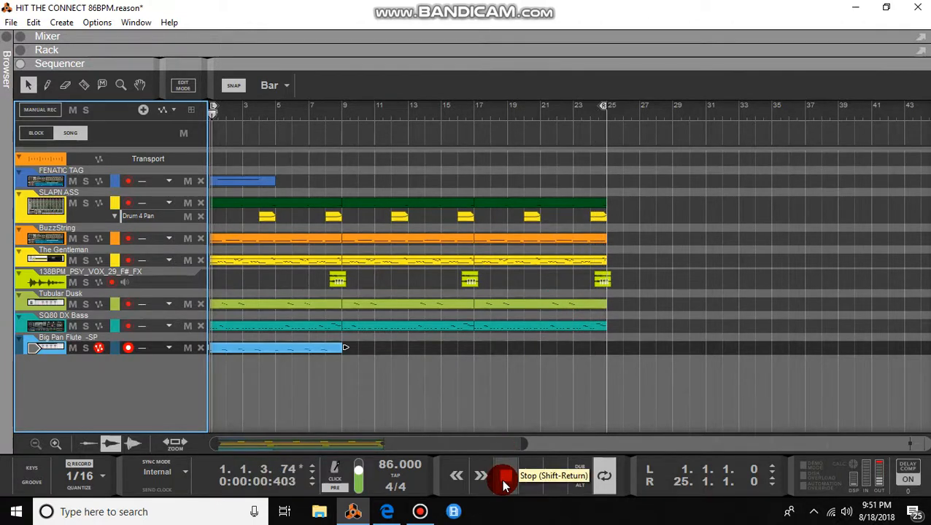
{"action": "left_click", "coordinate": [487, 379]}
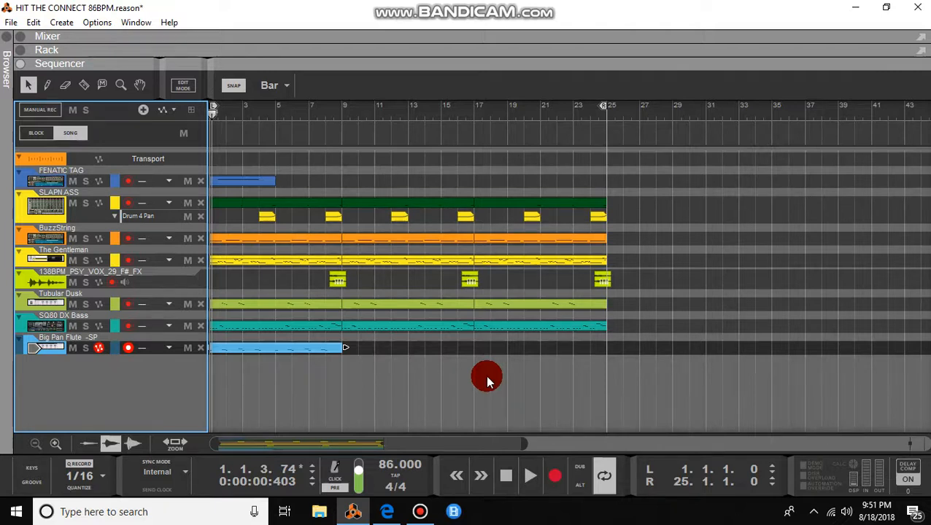
{"action": "left_click", "coordinate": [422, 512]}
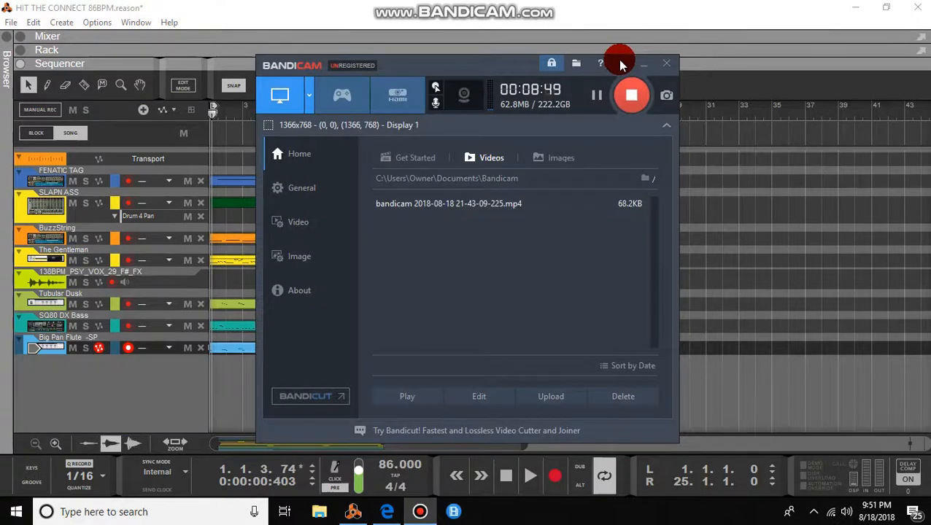